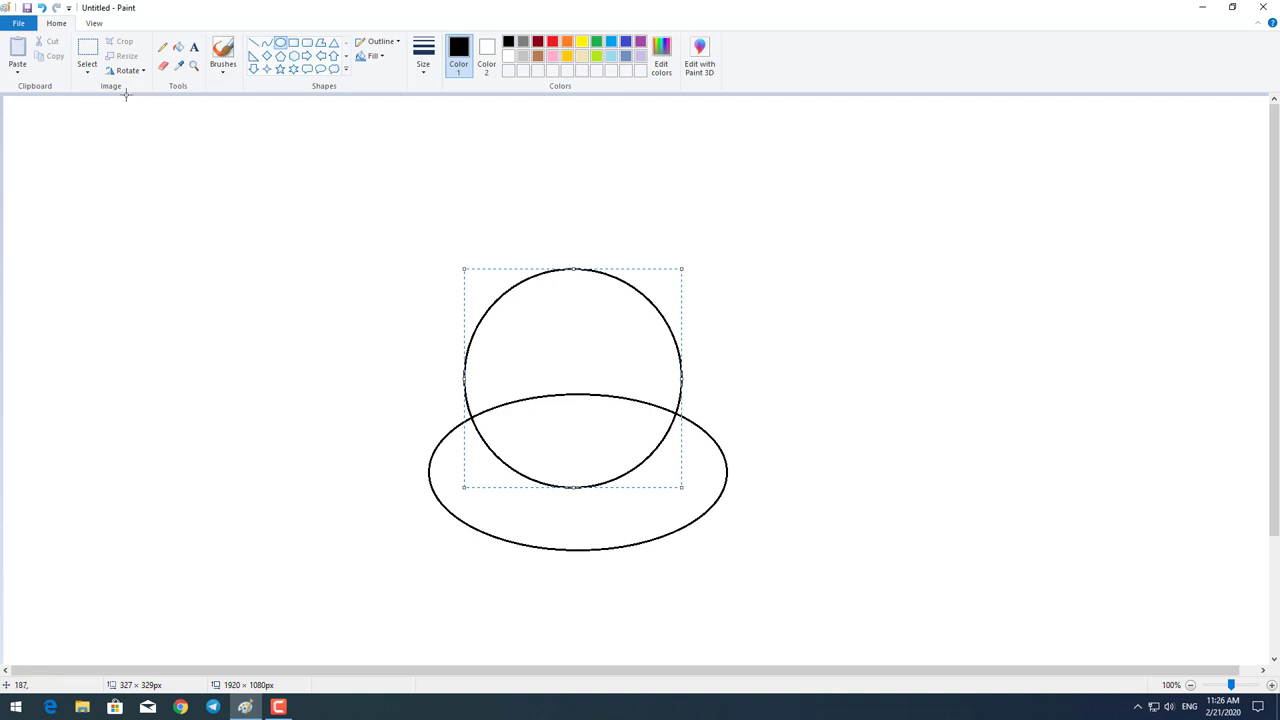
- Erase the part of the circle's outline that lies inside the wide ellipse, keeping both remaining outlines intact
click(163, 65)
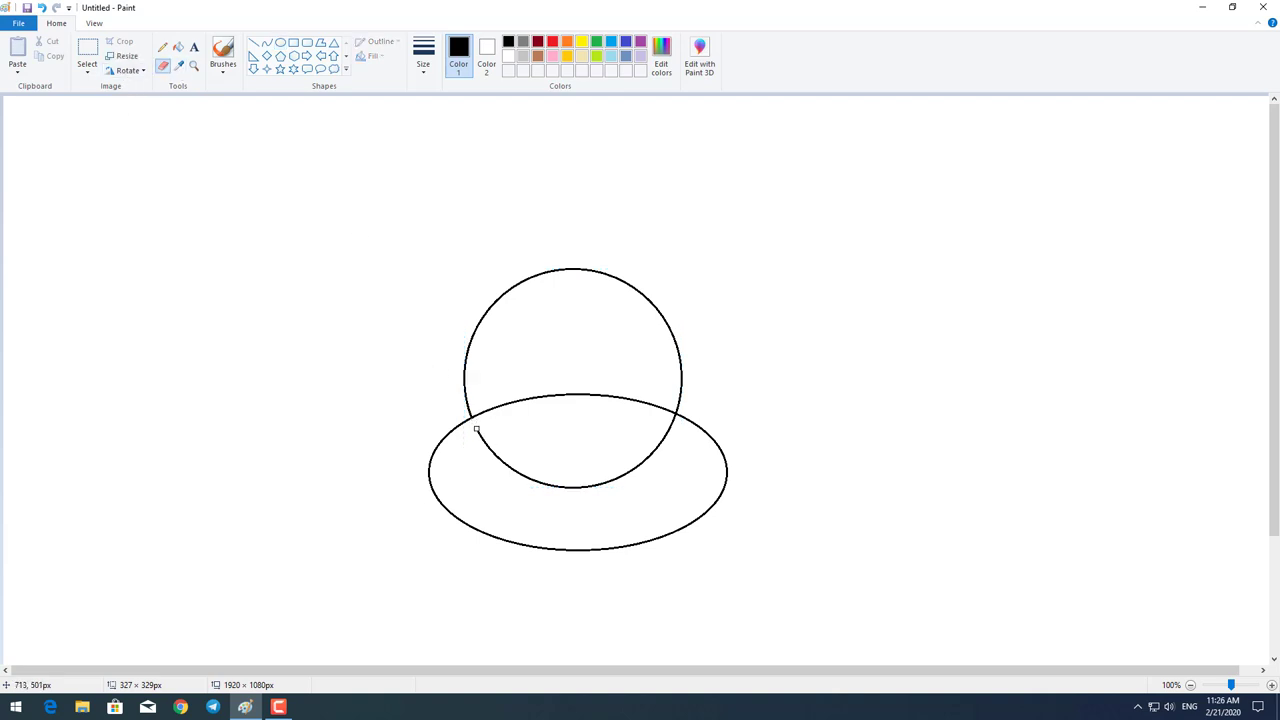
drag(476, 430, 503, 434)
click(87, 50)
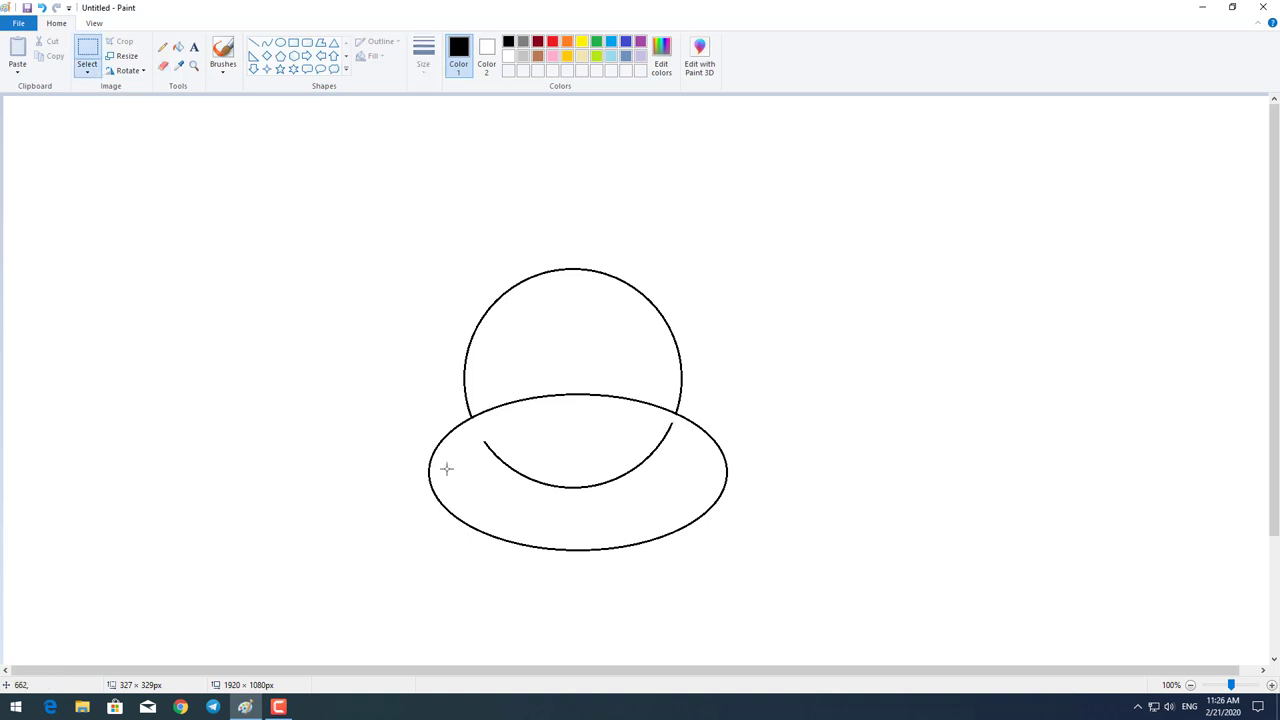
drag(475, 428, 680, 504)
key(Delete)
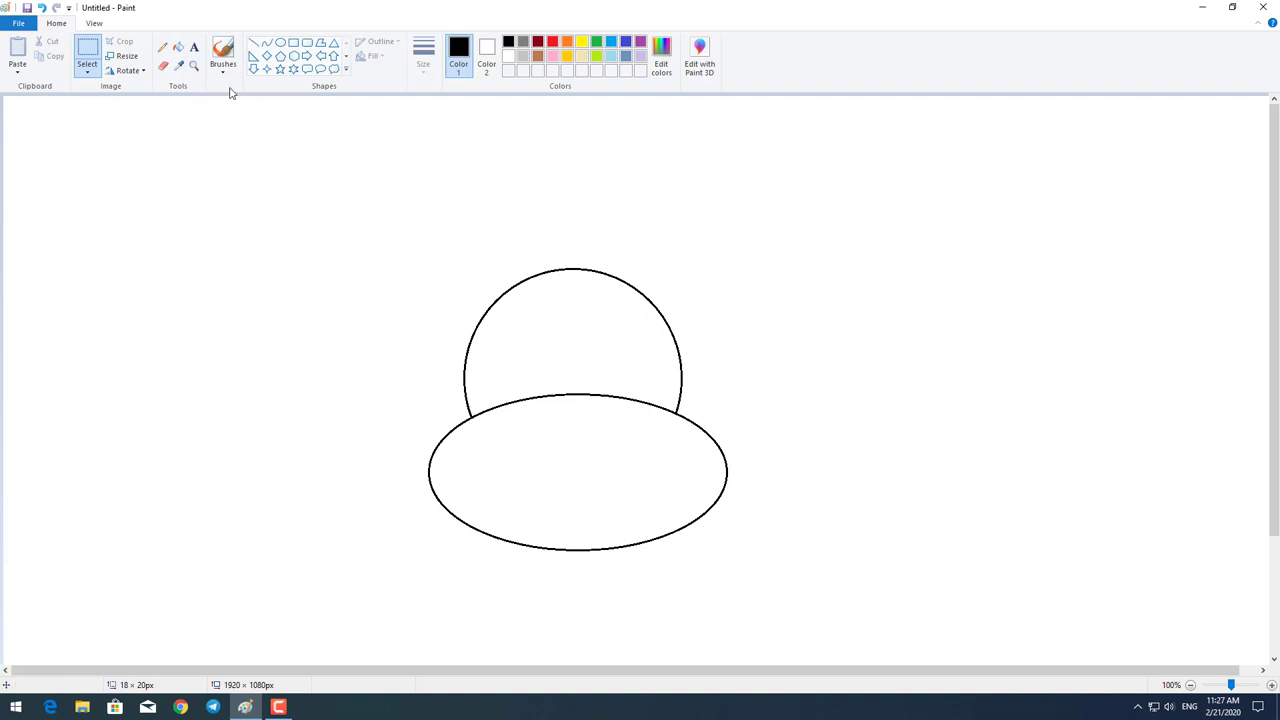
- Draw two pointed horns on top of the head with straight lines, adding three short strokes at each tip
click(255, 46)
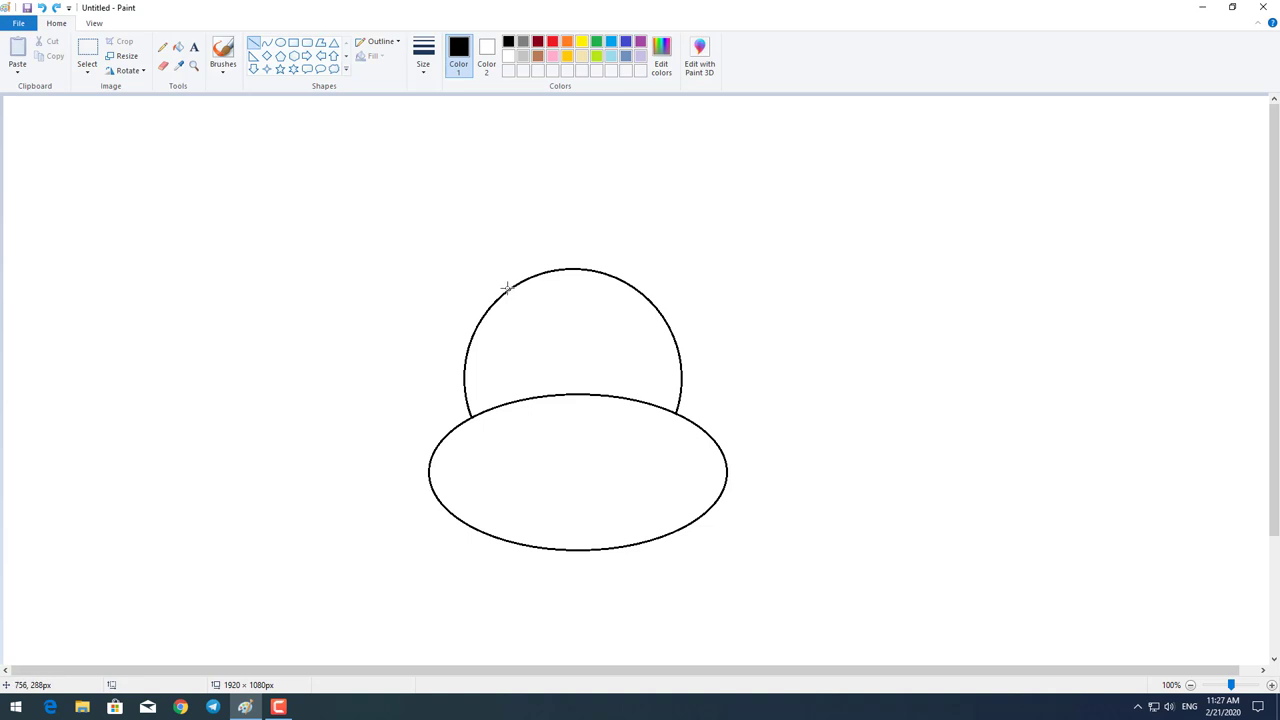
drag(508, 288, 449, 166)
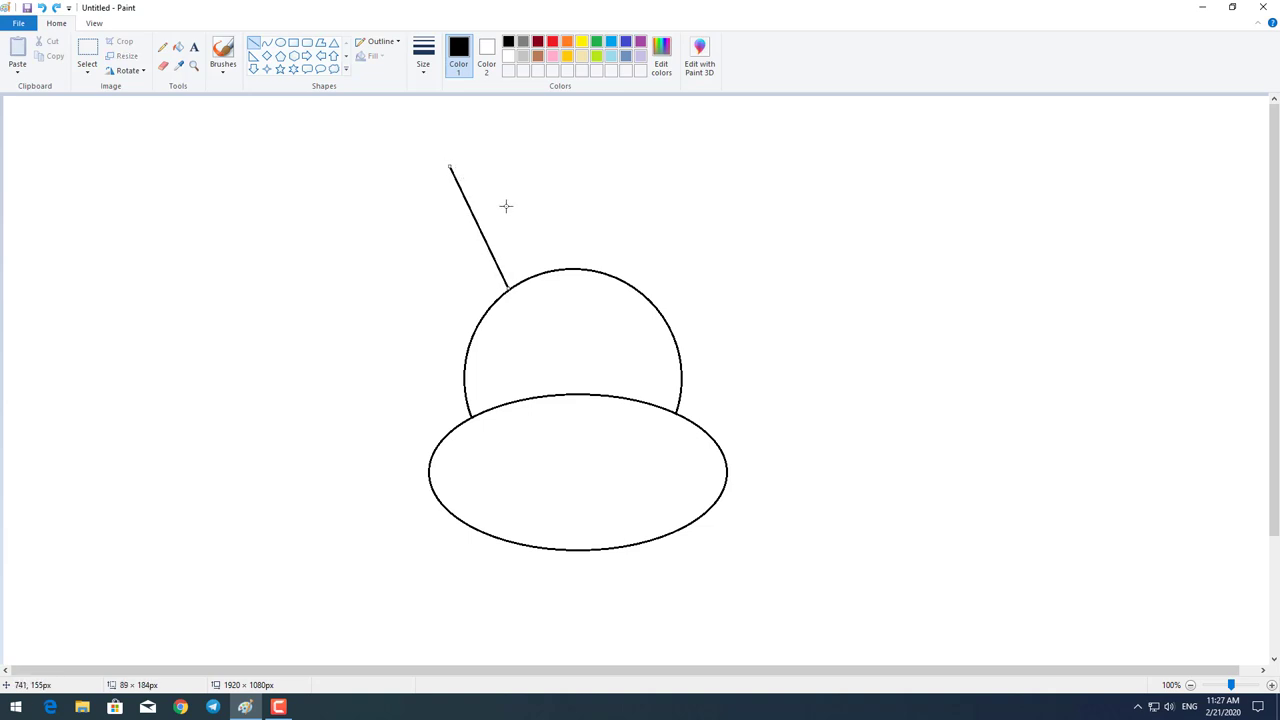
drag(538, 274, 450, 166)
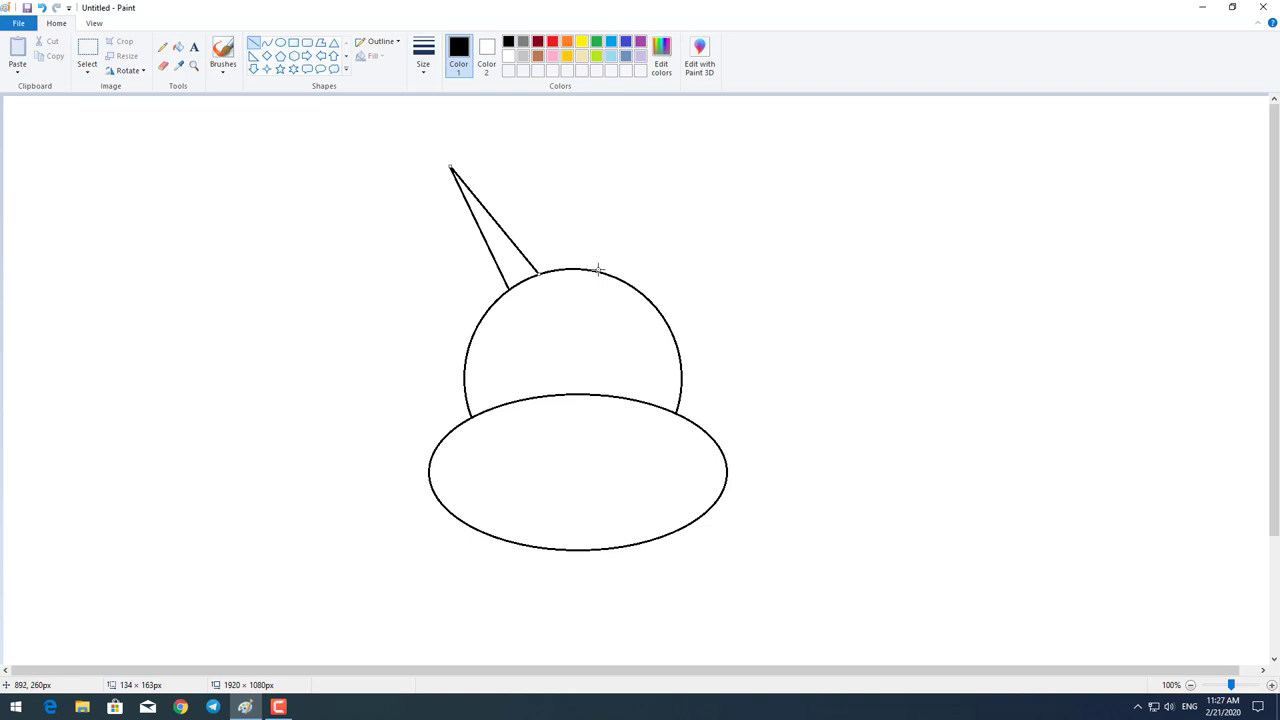
drag(598, 270, 647, 158)
mouse_move(632, 284)
mouse_down()
mouse_move(651, 156)
mouse_move(640, 142)
mouse_move(648, 159)
mouse_up()
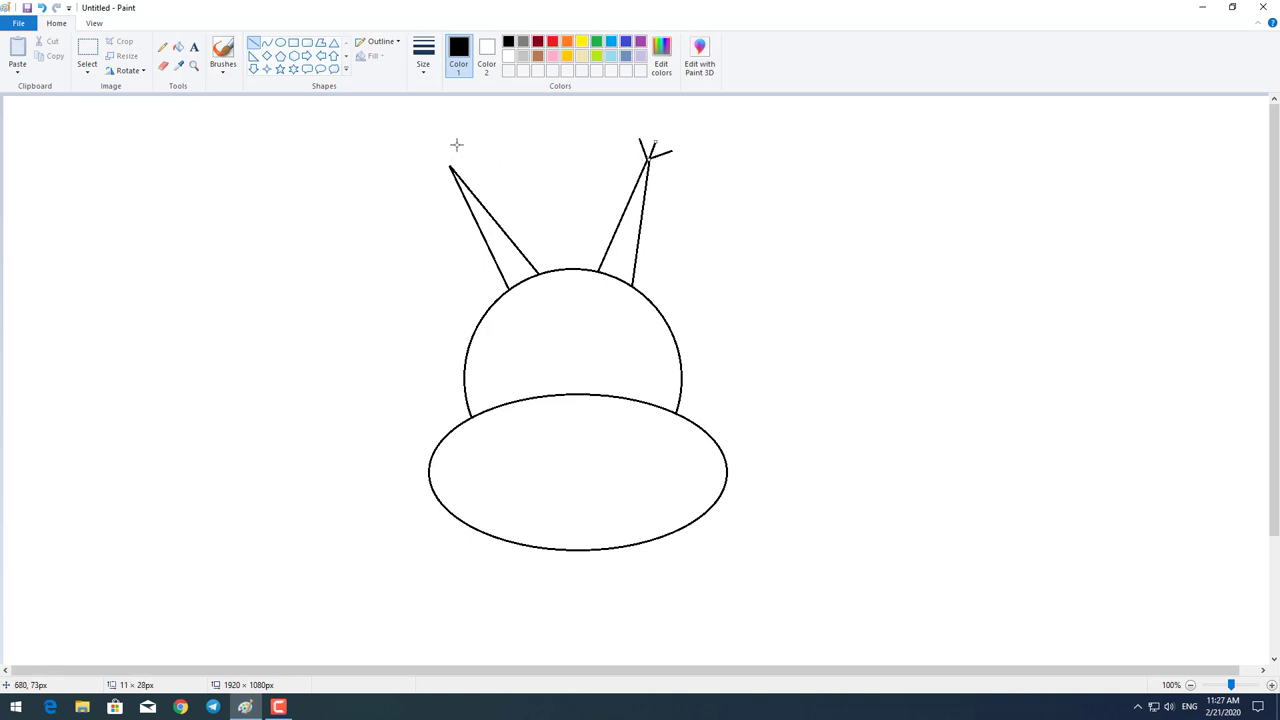
drag(457, 143, 452, 168)
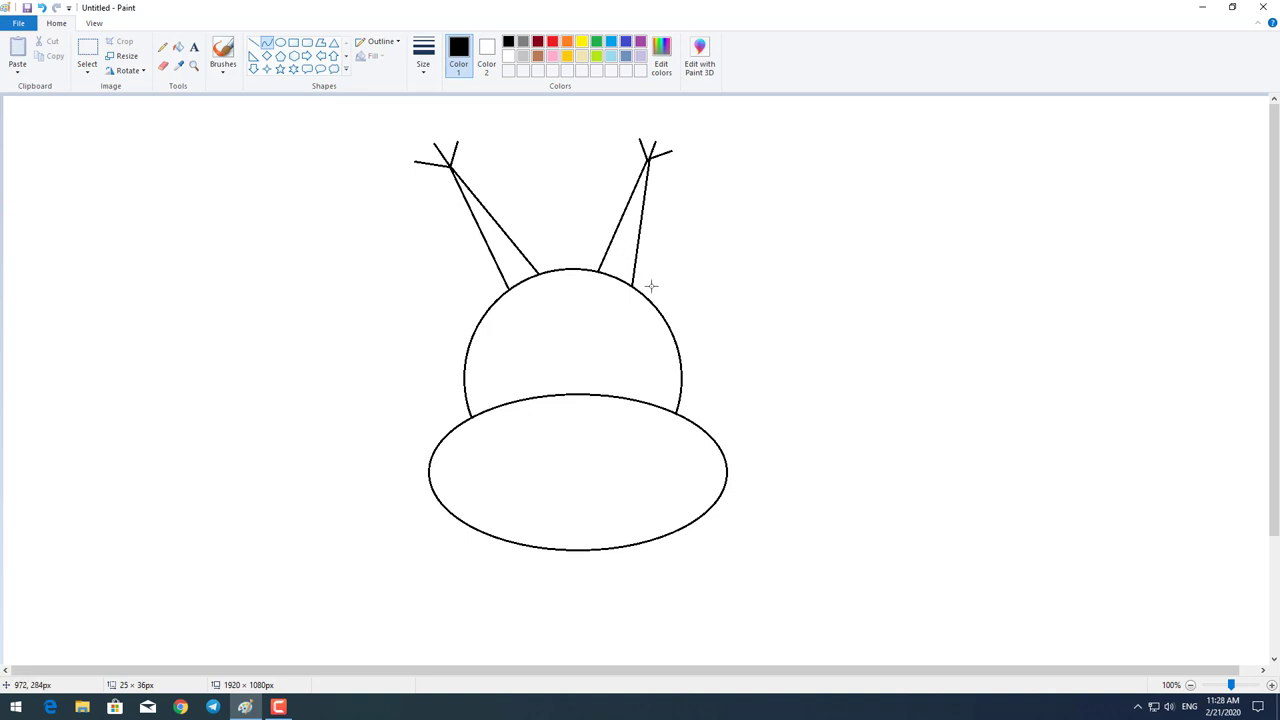
- Draw the right ear from two bowed curves meeting in a point, reaching about 250 px out from the head
drag(646, 296, 812, 227)
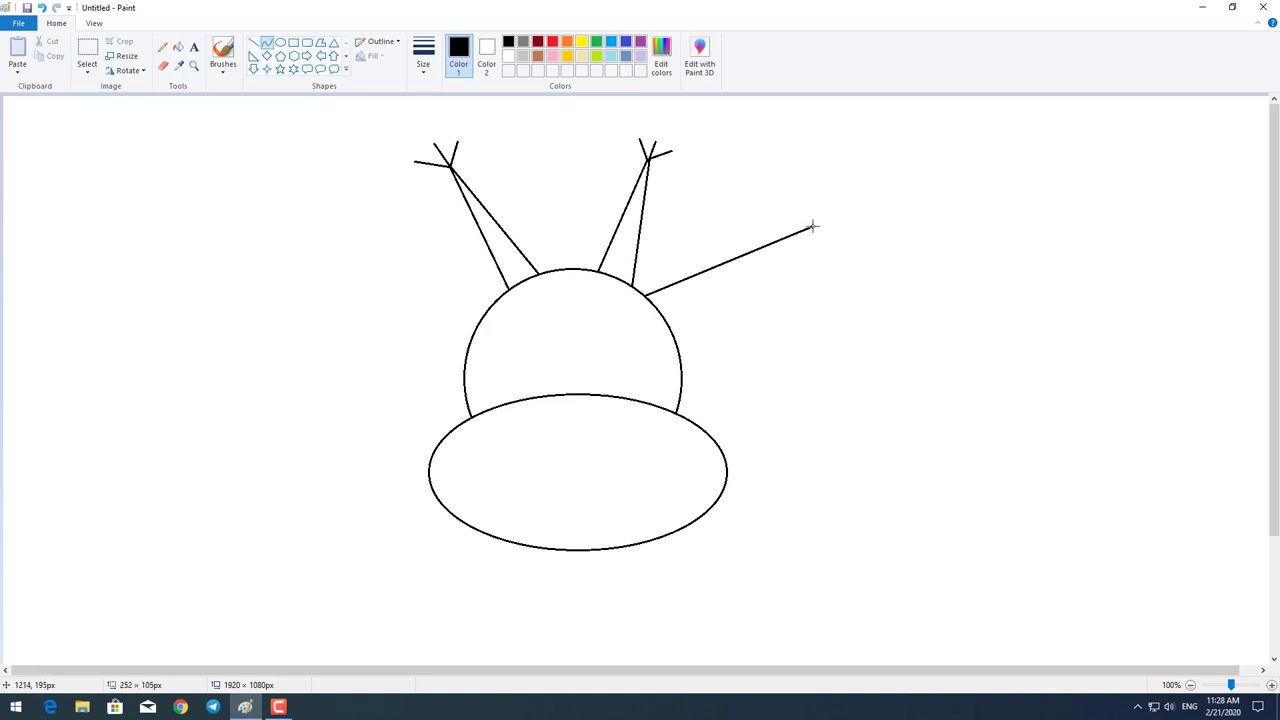
mouse_move(680, 274)
mouse_down()
mouse_move(674, 251)
mouse_move(742, 241)
mouse_move(745, 213)
mouse_up()
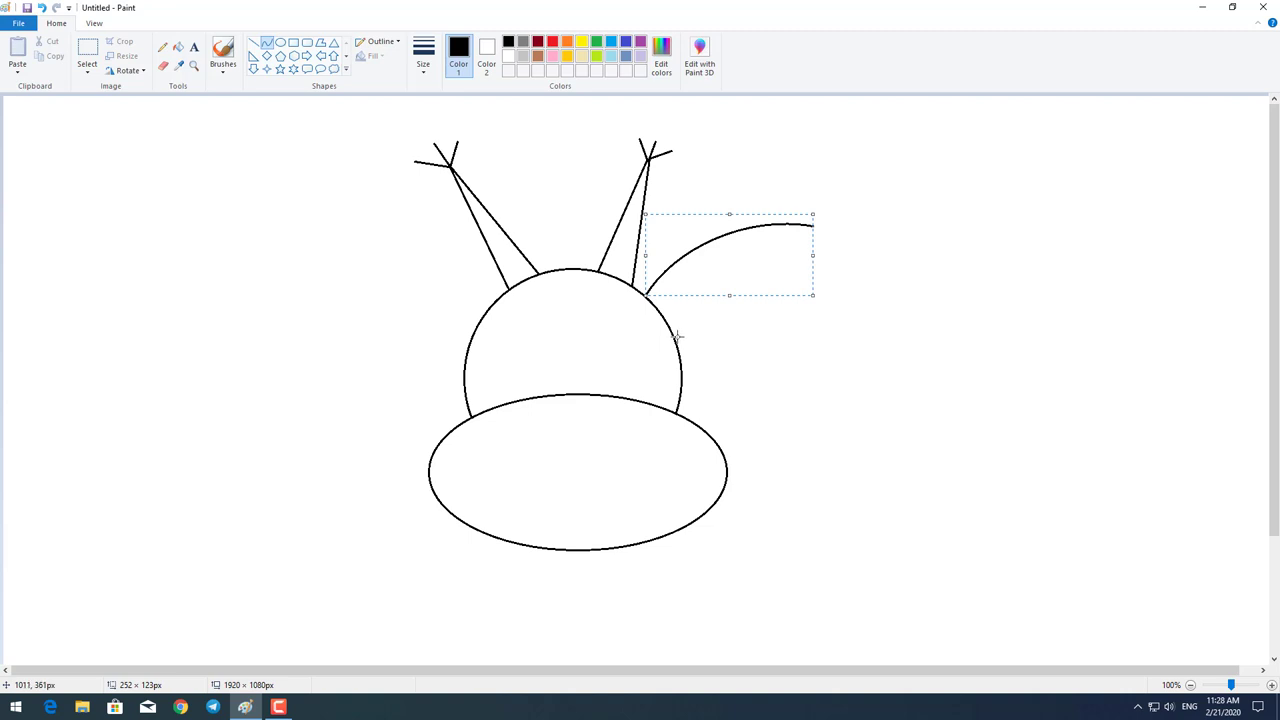
drag(675, 337, 811, 227)
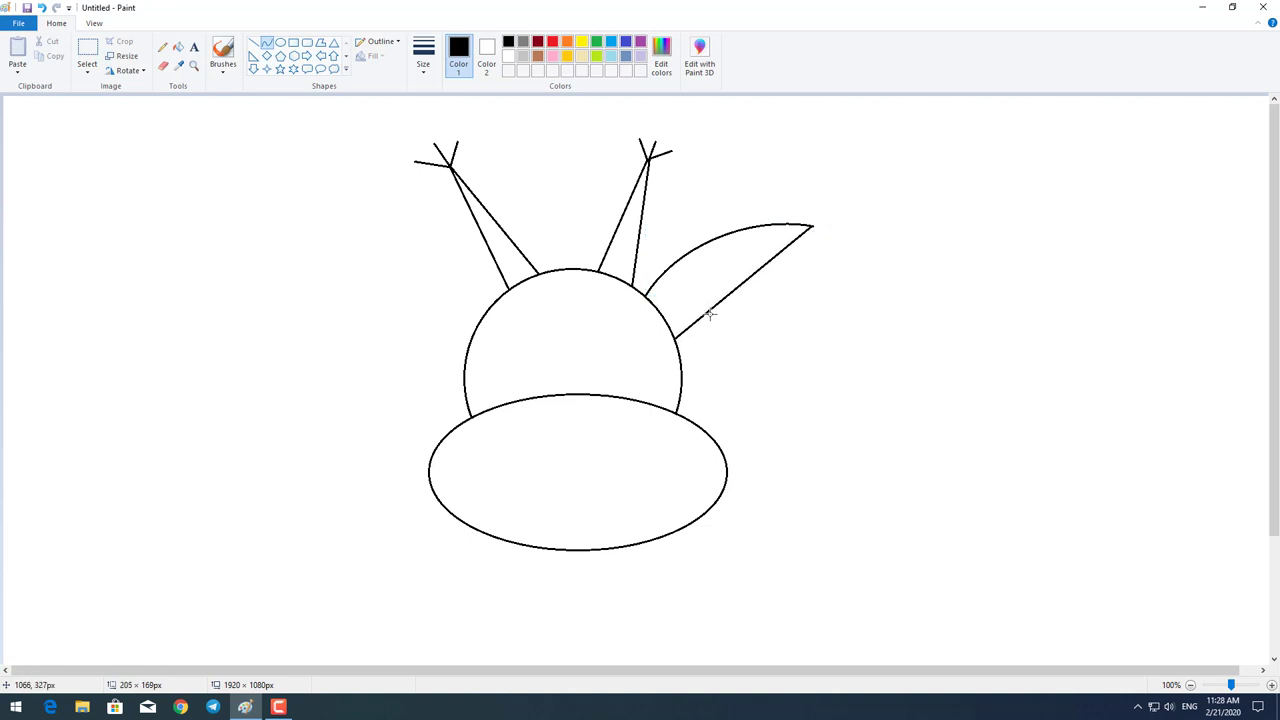
drag(707, 316, 720, 323)
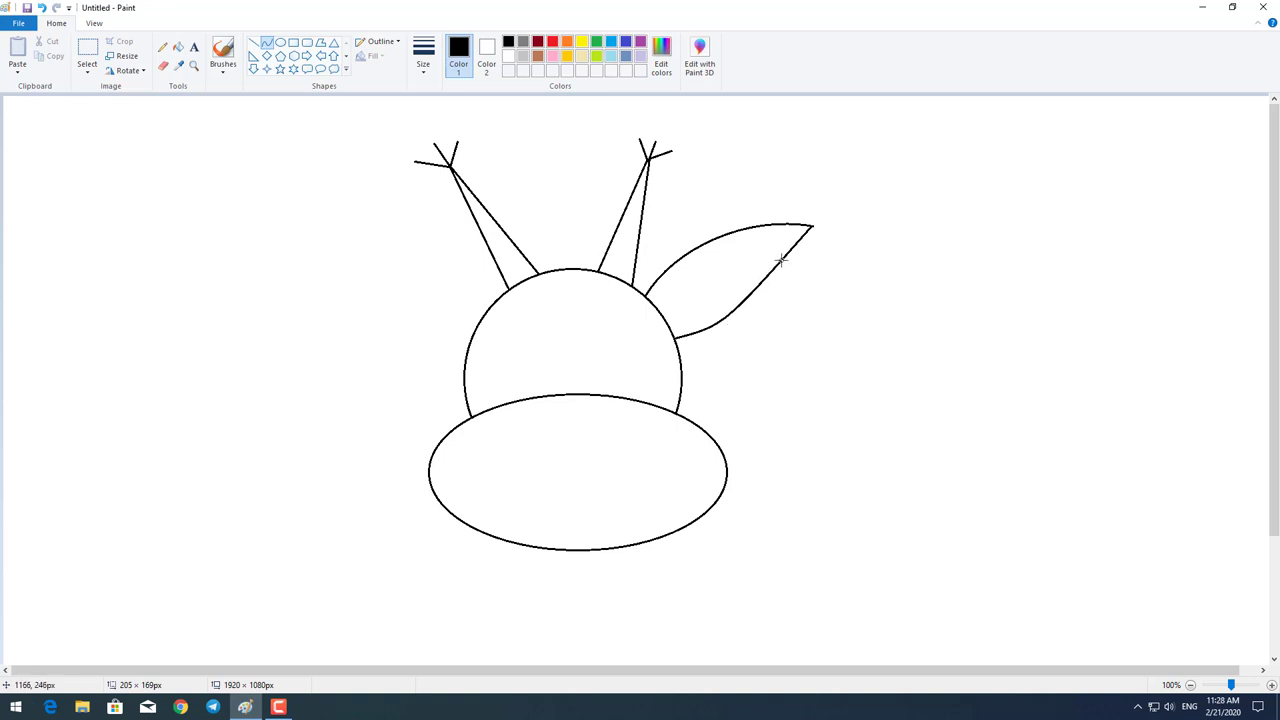
drag(781, 259, 791, 273)
- Draw the left ear from two bowed curves meeting in a point, reaching about 240 px out from the head
drag(493, 301, 333, 237)
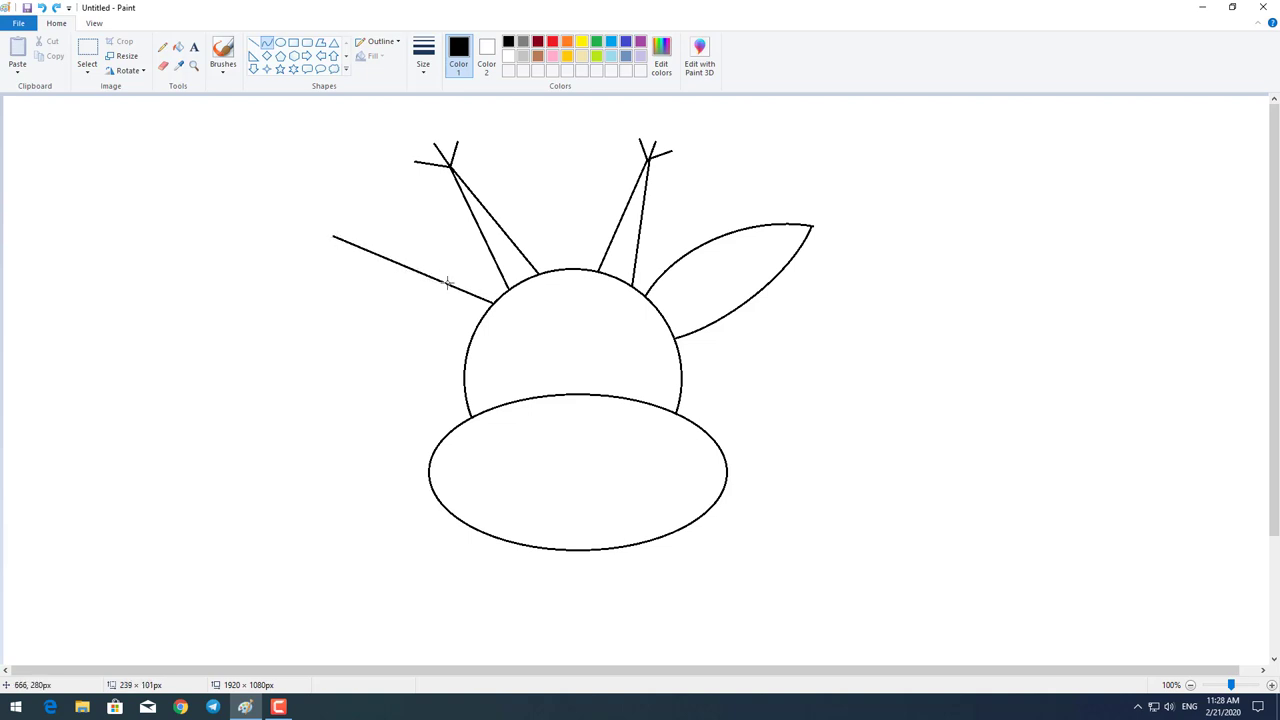
drag(451, 284, 452, 272)
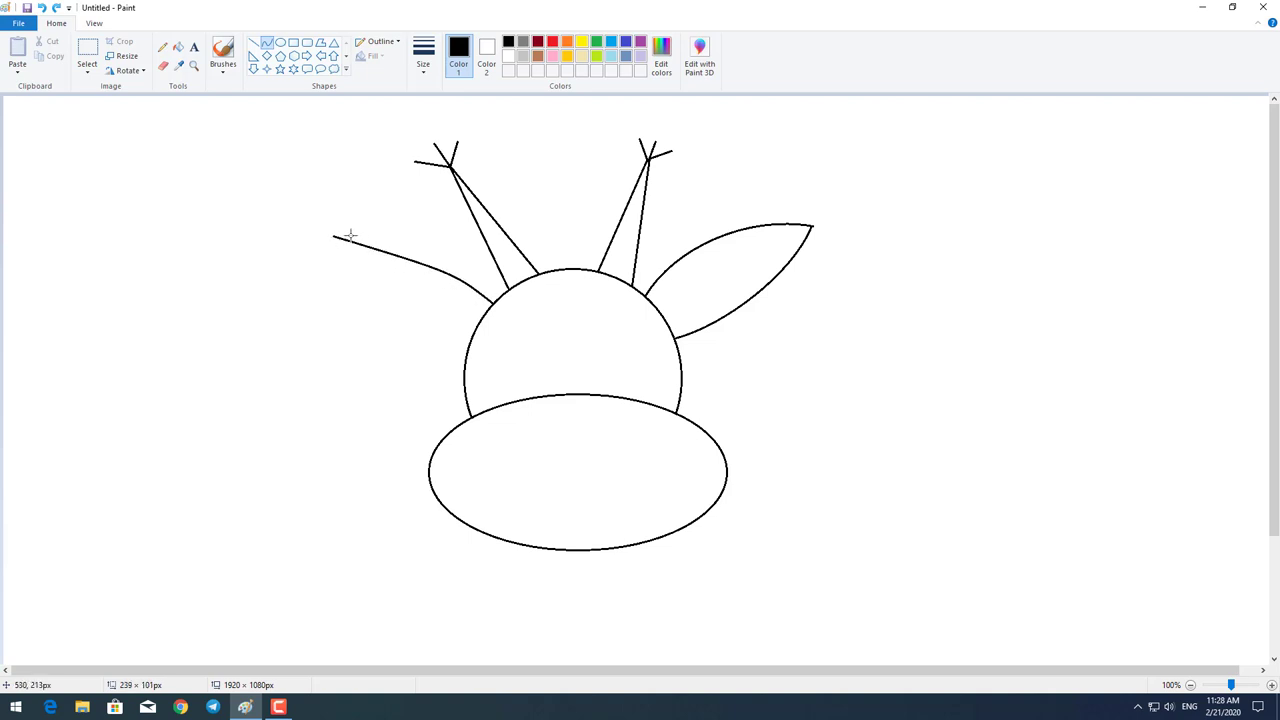
drag(371, 248, 389, 237)
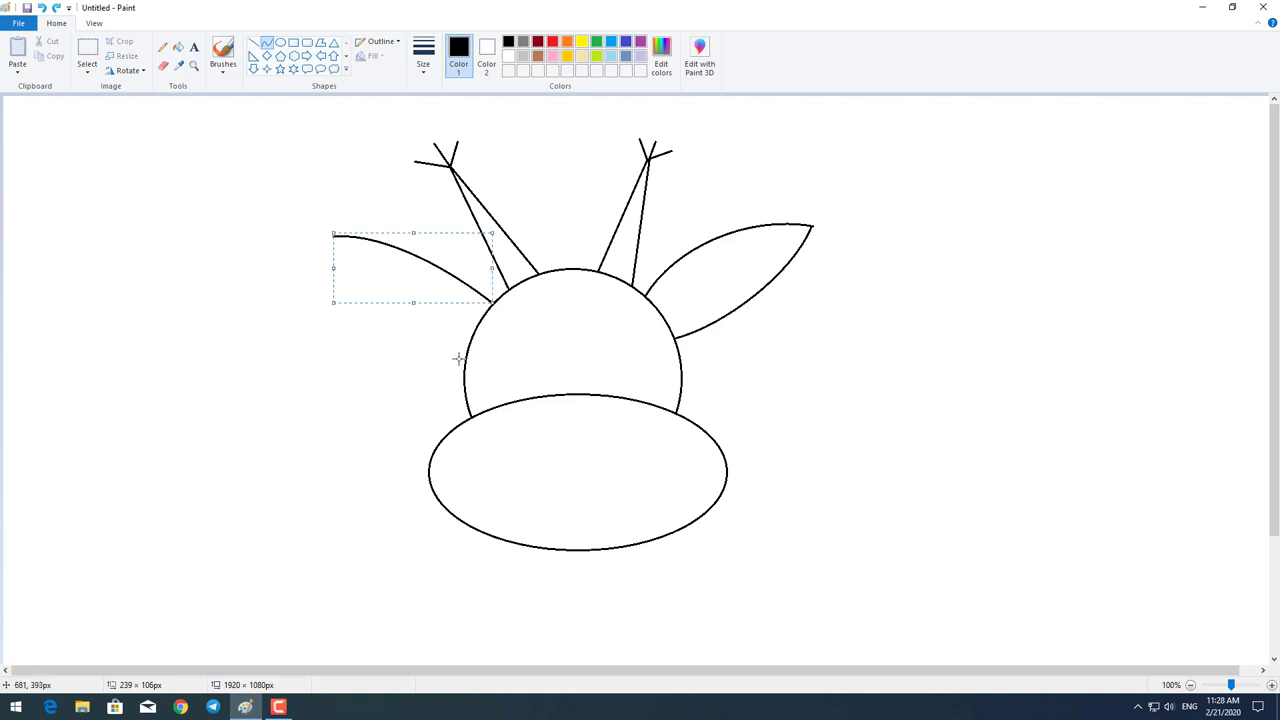
drag(467, 363, 337, 237)
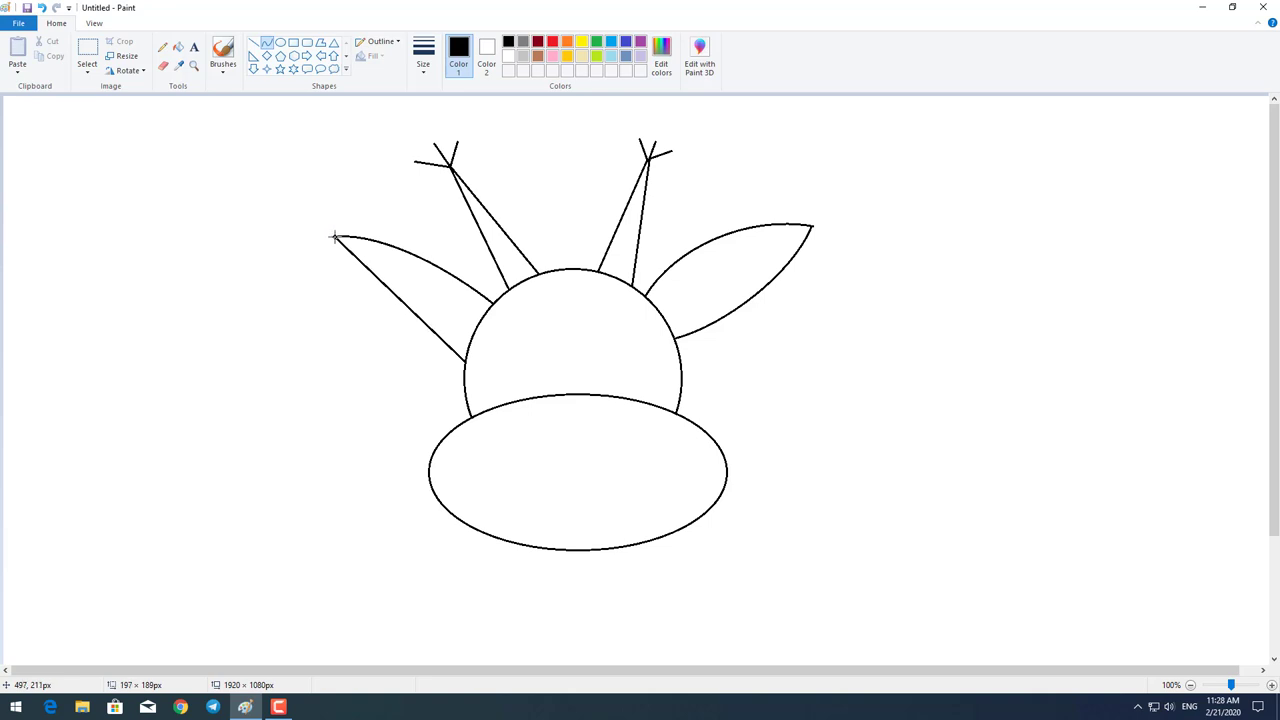
drag(425, 321, 346, 294)
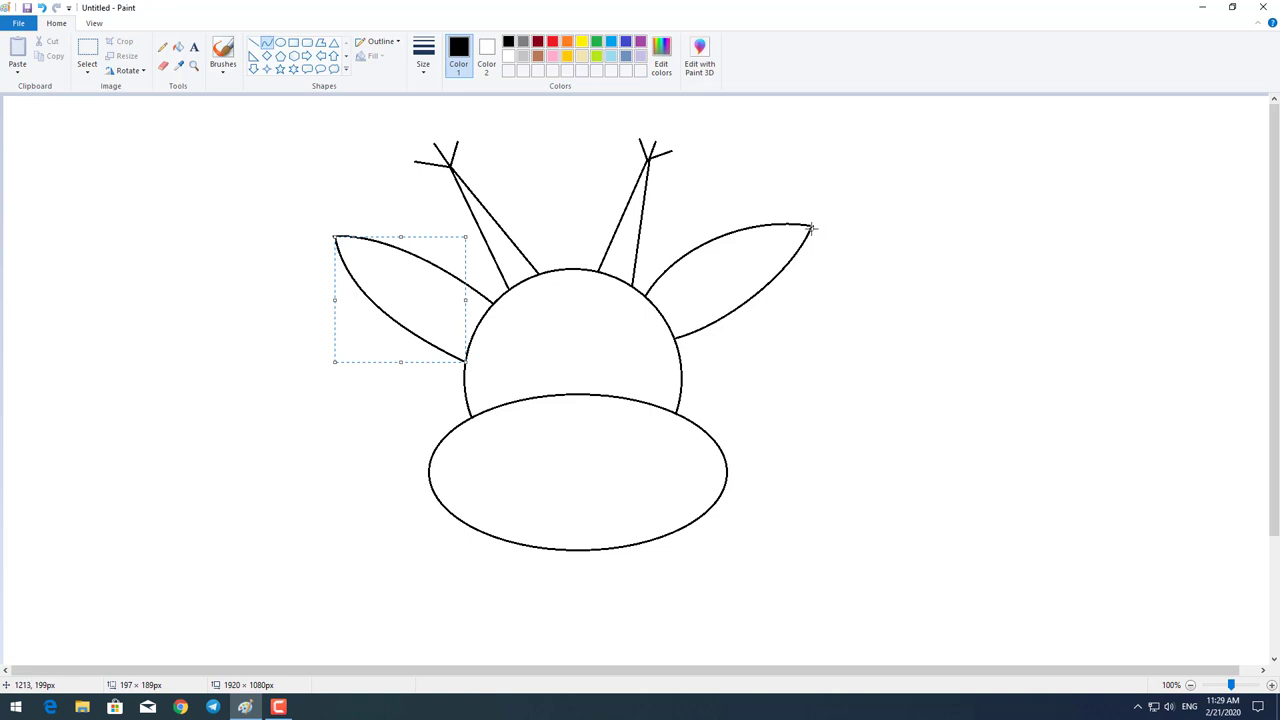
- Add an inner curve to each ear, running from the ear tip to the head just below the upper edge
drag(812, 226, 658, 308)
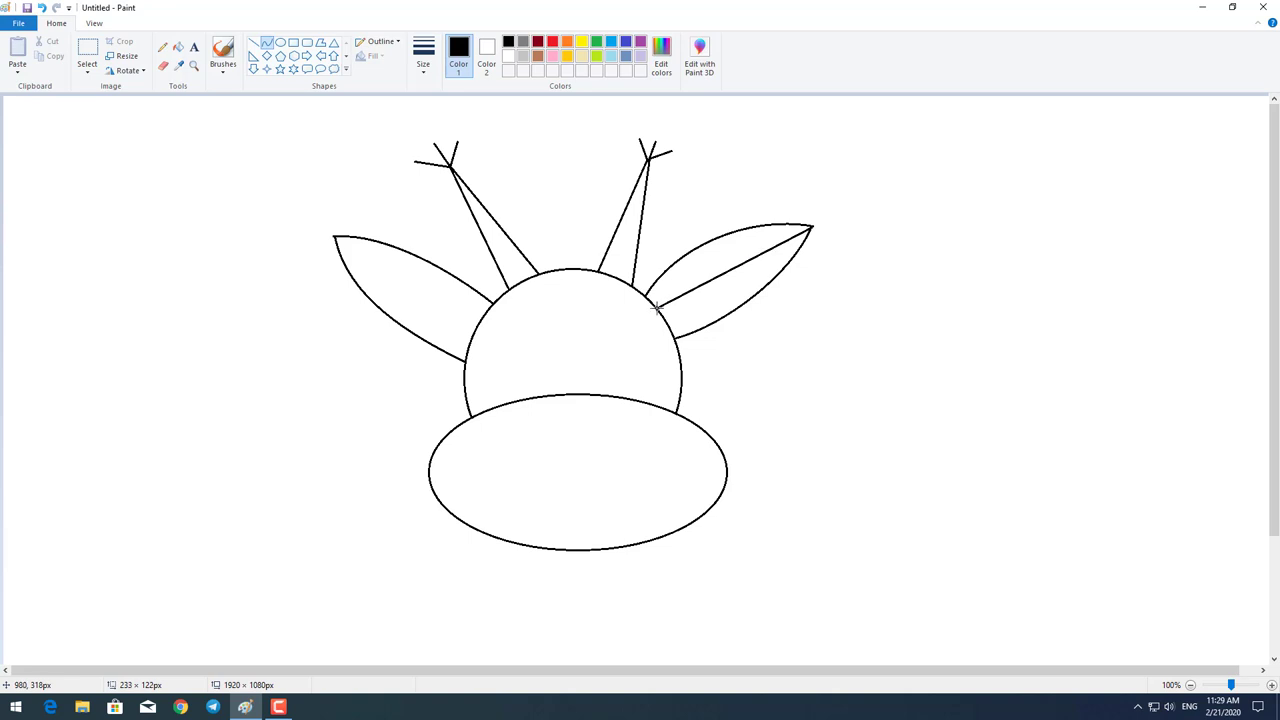
drag(776, 244, 746, 244)
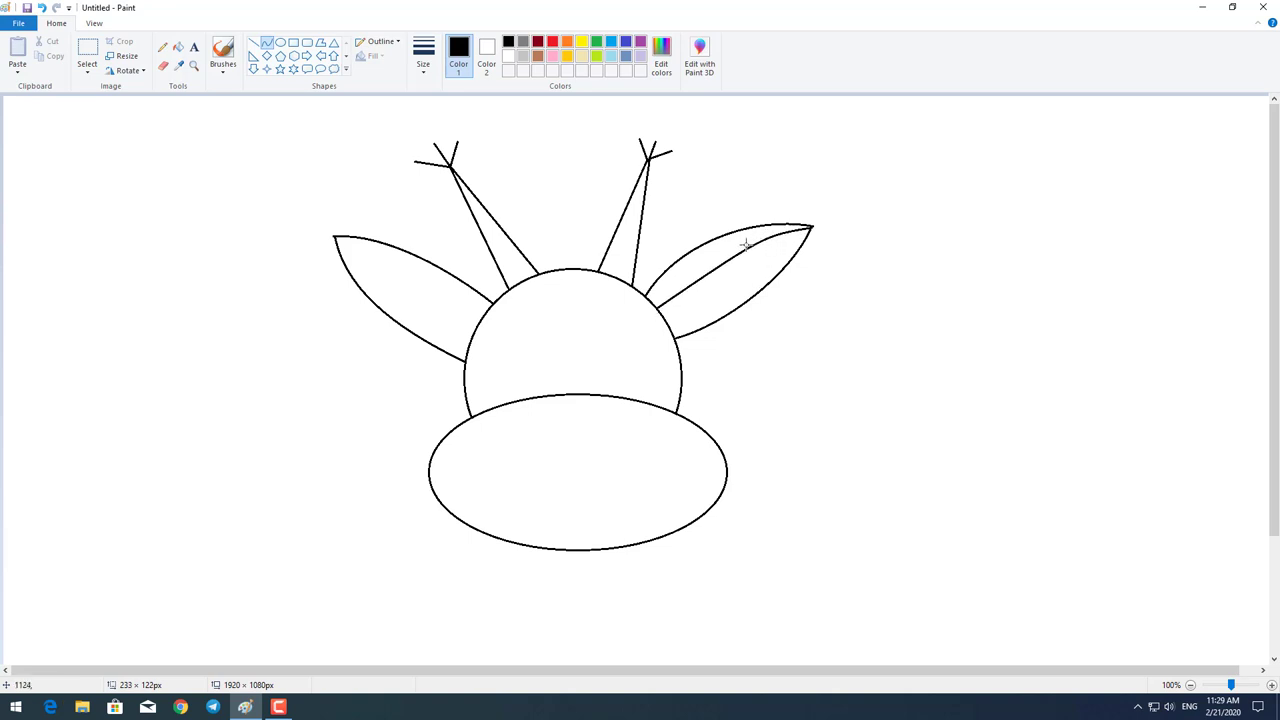
drag(698, 283, 684, 276)
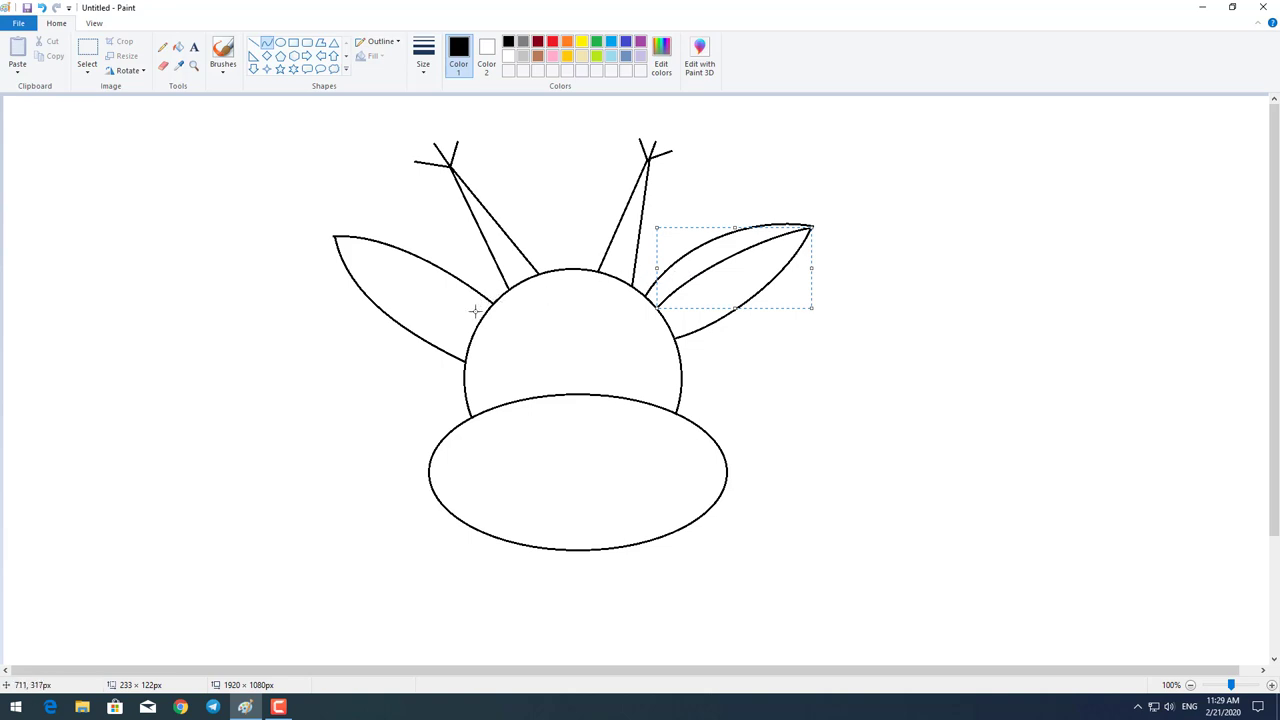
drag(475, 323, 335, 238)
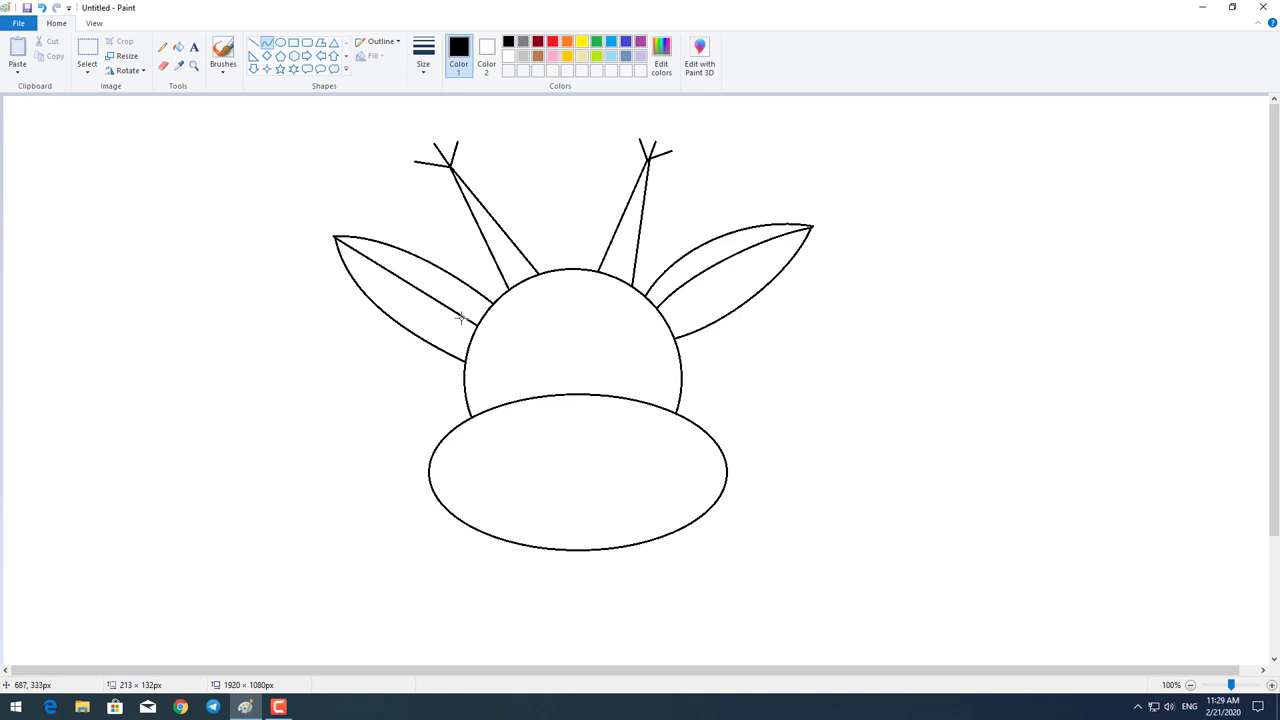
drag(458, 312, 465, 303)
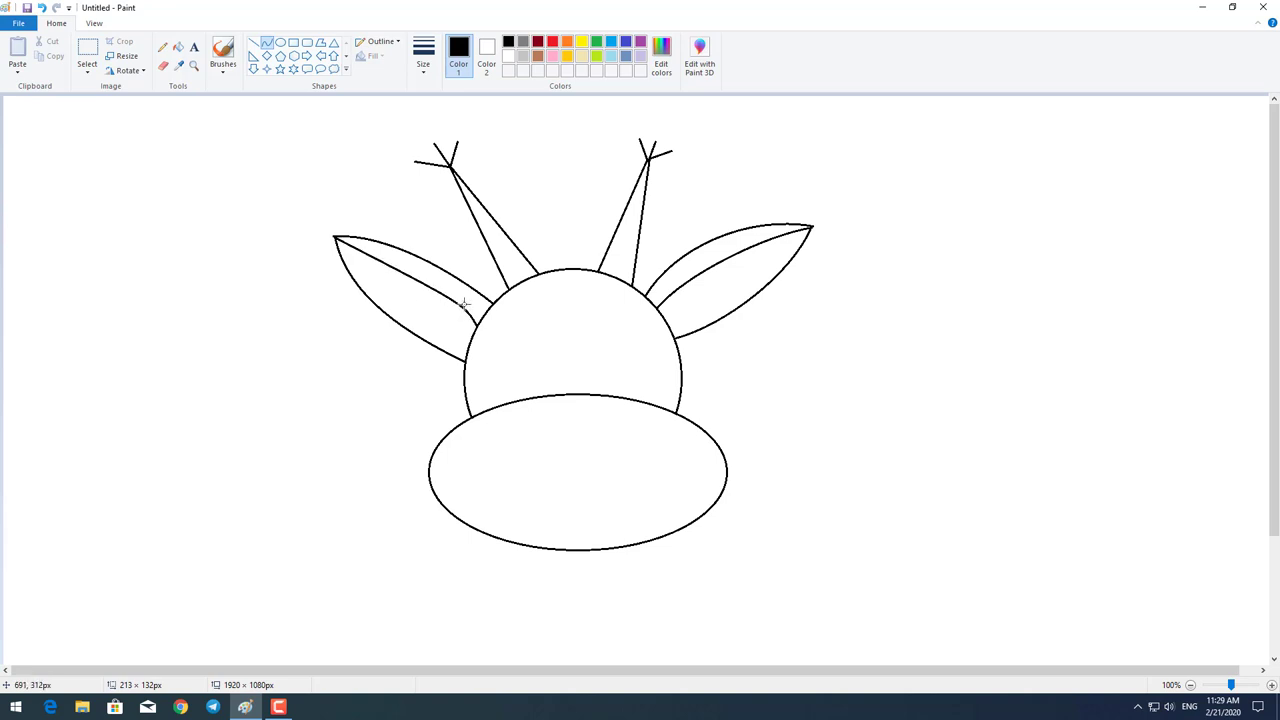
drag(397, 268, 401, 261)
click(779, 362)
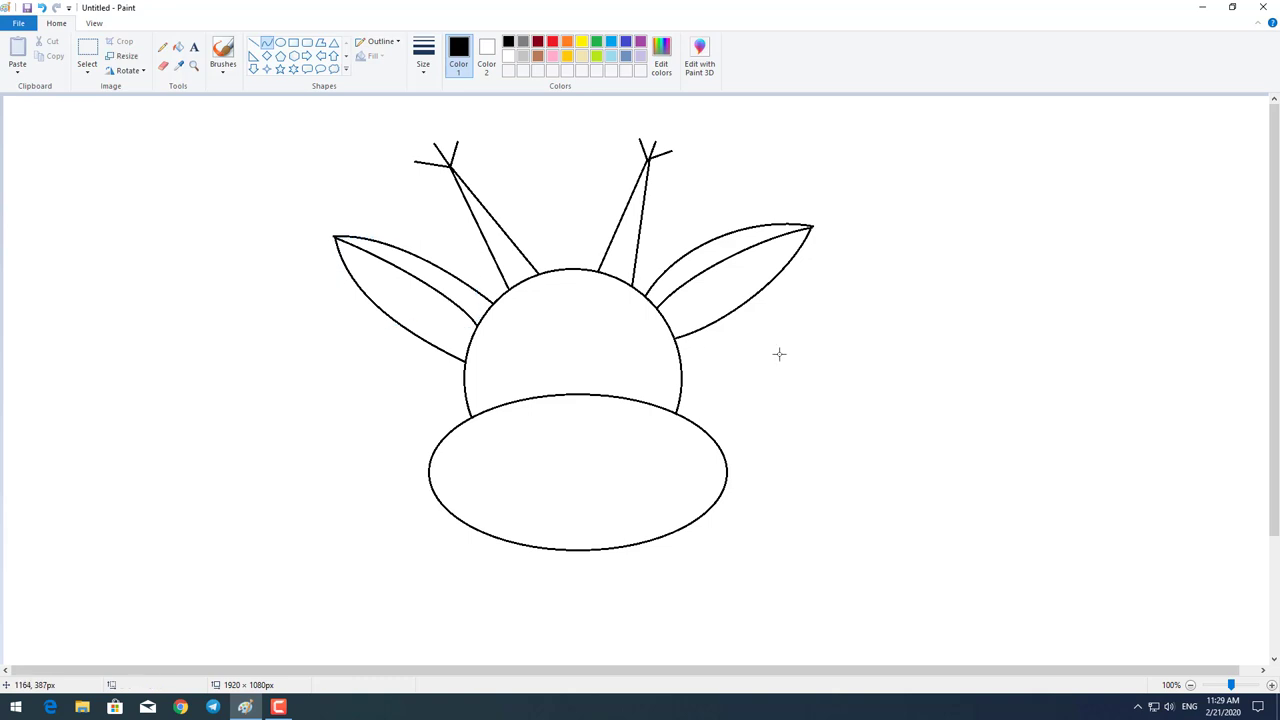
- Draw two nearly parallel straight neck lines, each about 610 px wide, rising gently to the right from the head and the muzzle
click(253, 42)
drag(681, 370, 1093, 296)
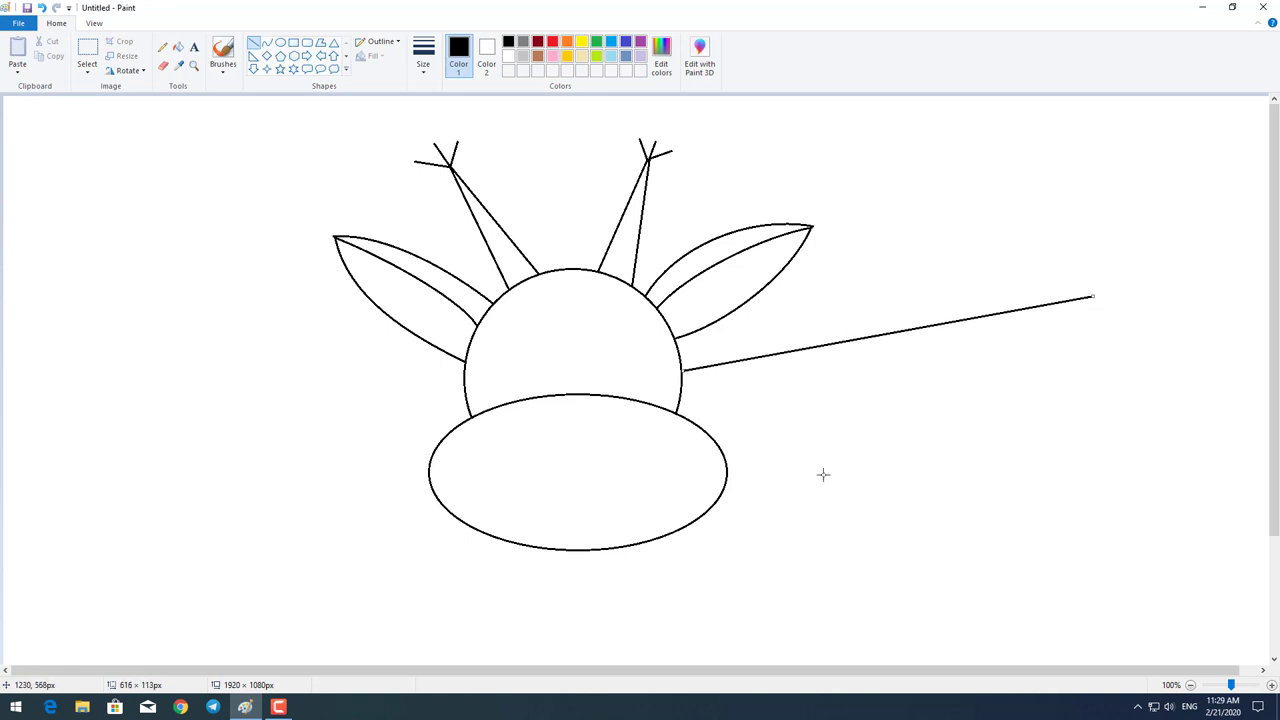
drag(722, 492, 1127, 413)
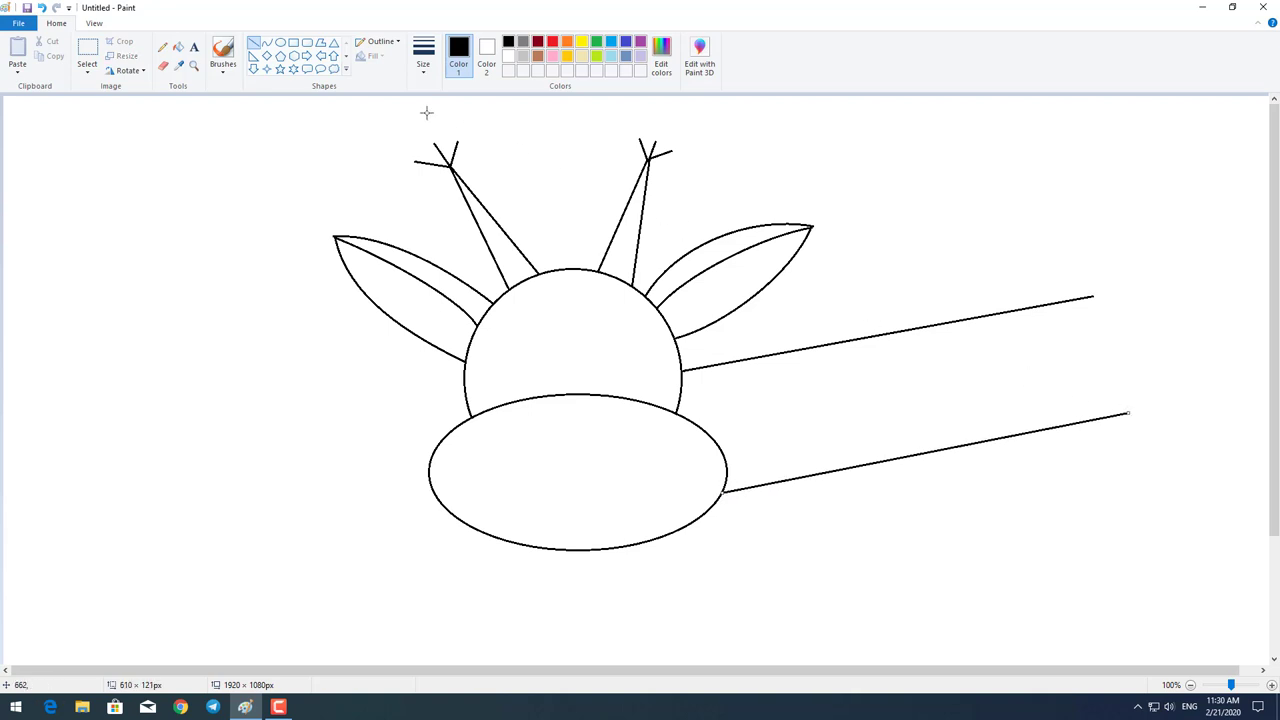
- Draw four half-round spots with the Curve tool inside the neck, two on each neck line, staggered and about 150 px wide
click(266, 43)
drag(736, 361, 842, 343)
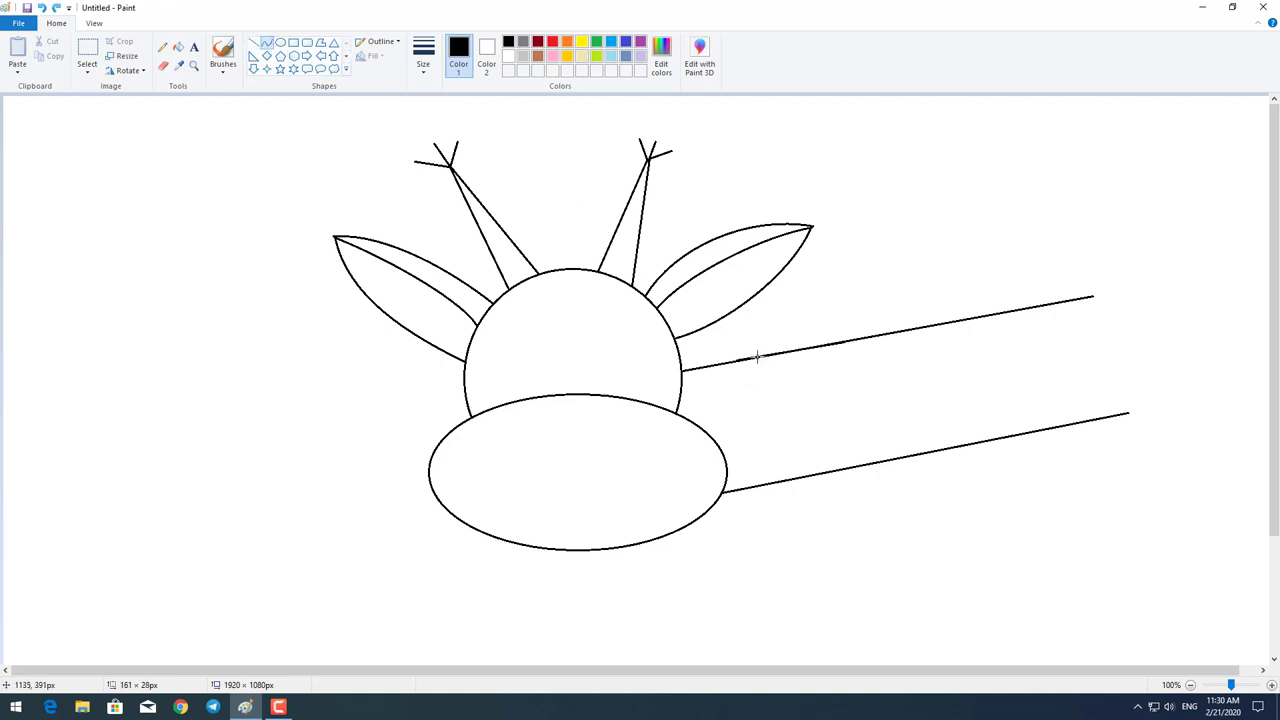
drag(757, 356, 772, 418)
drag(817, 373, 837, 422)
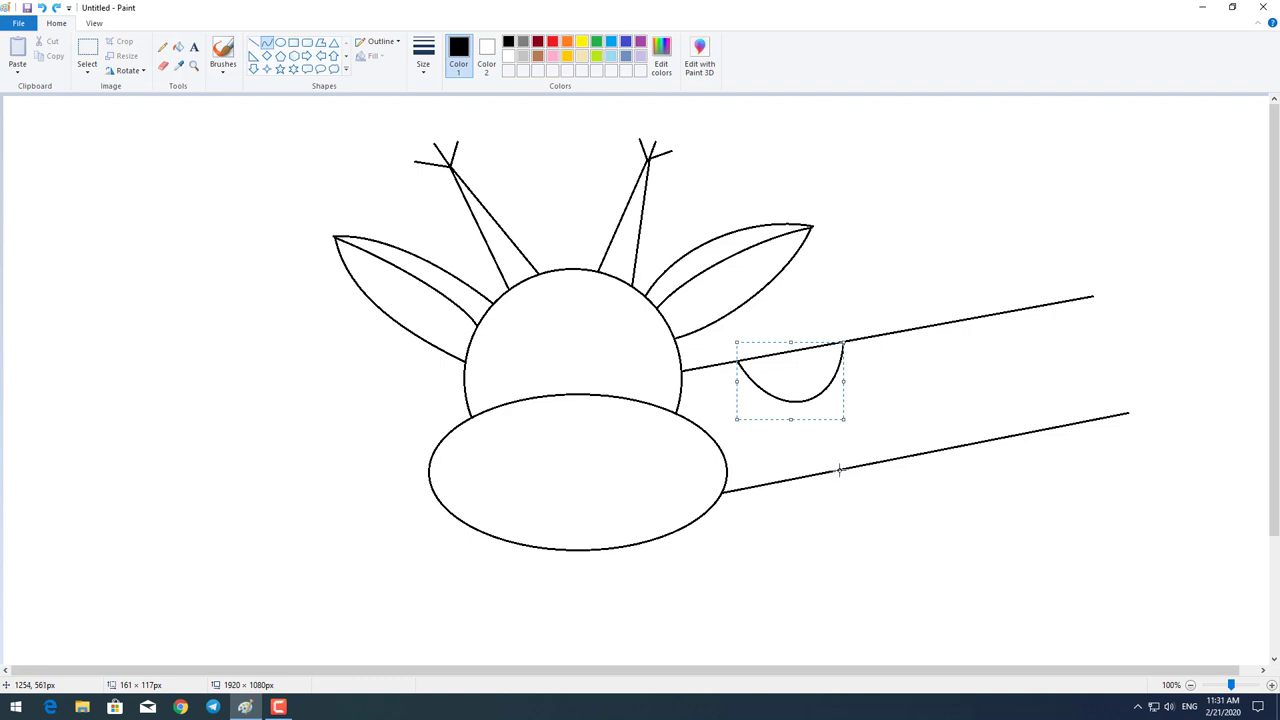
drag(839, 470, 940, 450)
drag(859, 465, 888, 392)
drag(1054, 310, 1023, 366)
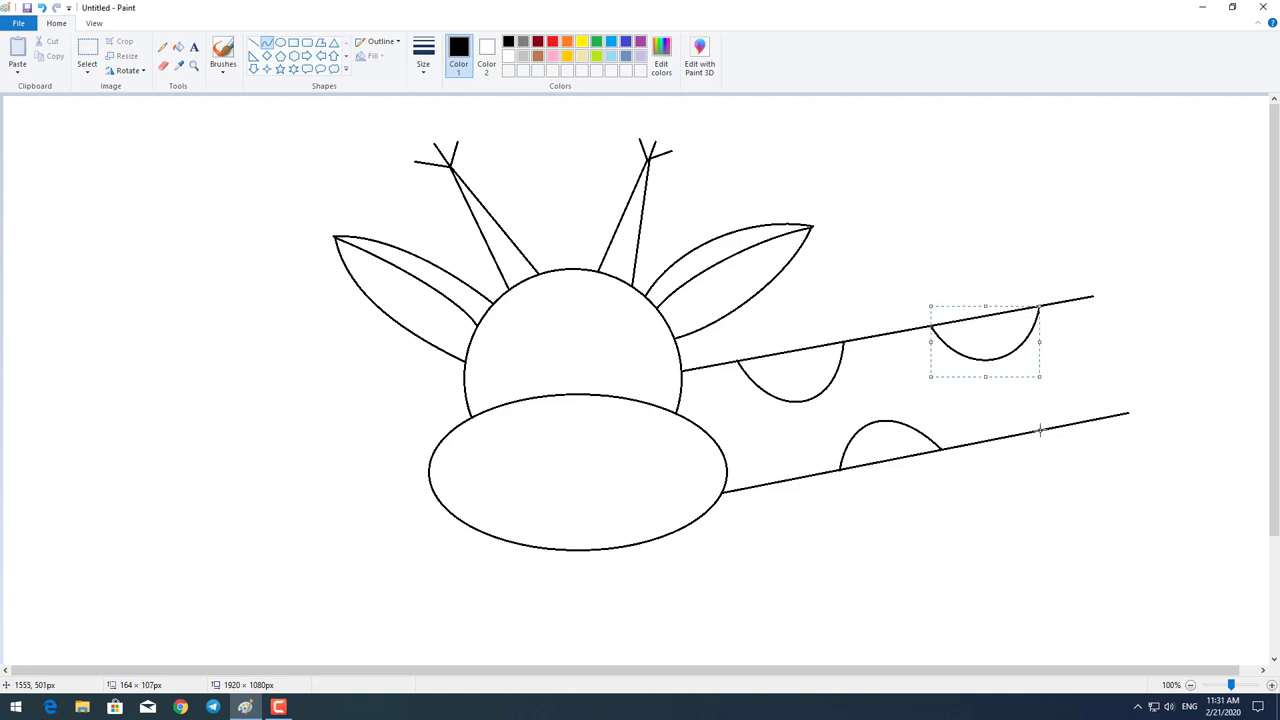
drag(1040, 430, 1128, 412)
drag(1036, 430, 1071, 357)
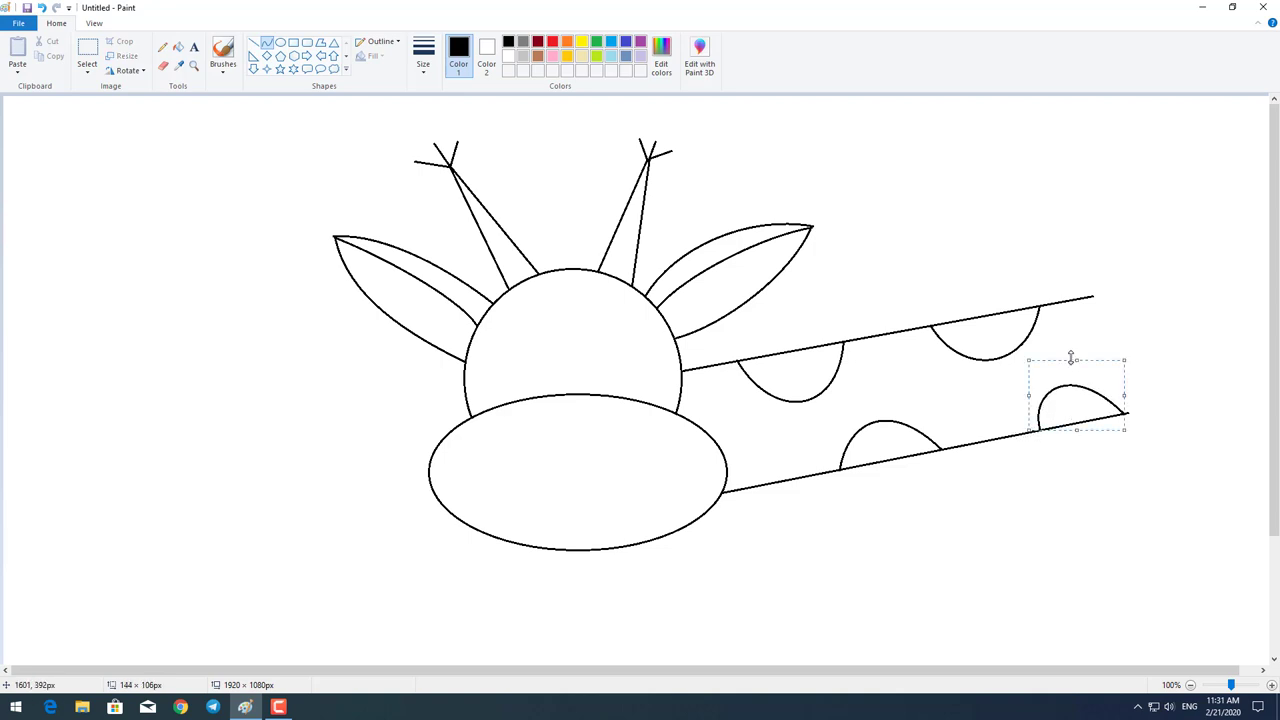
- Draw an upright oval of about 38 × 69 px for the left eye and nudge it slightly left and up
click(283, 45)
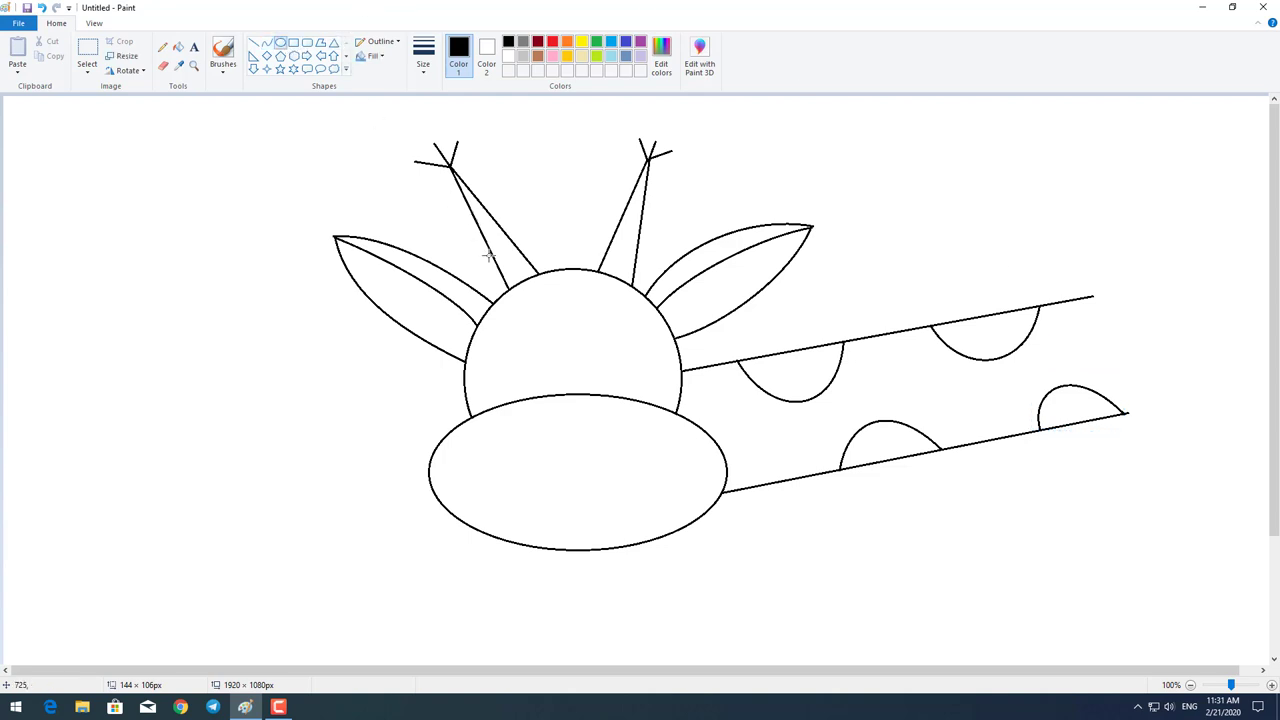
drag(522, 323, 547, 369)
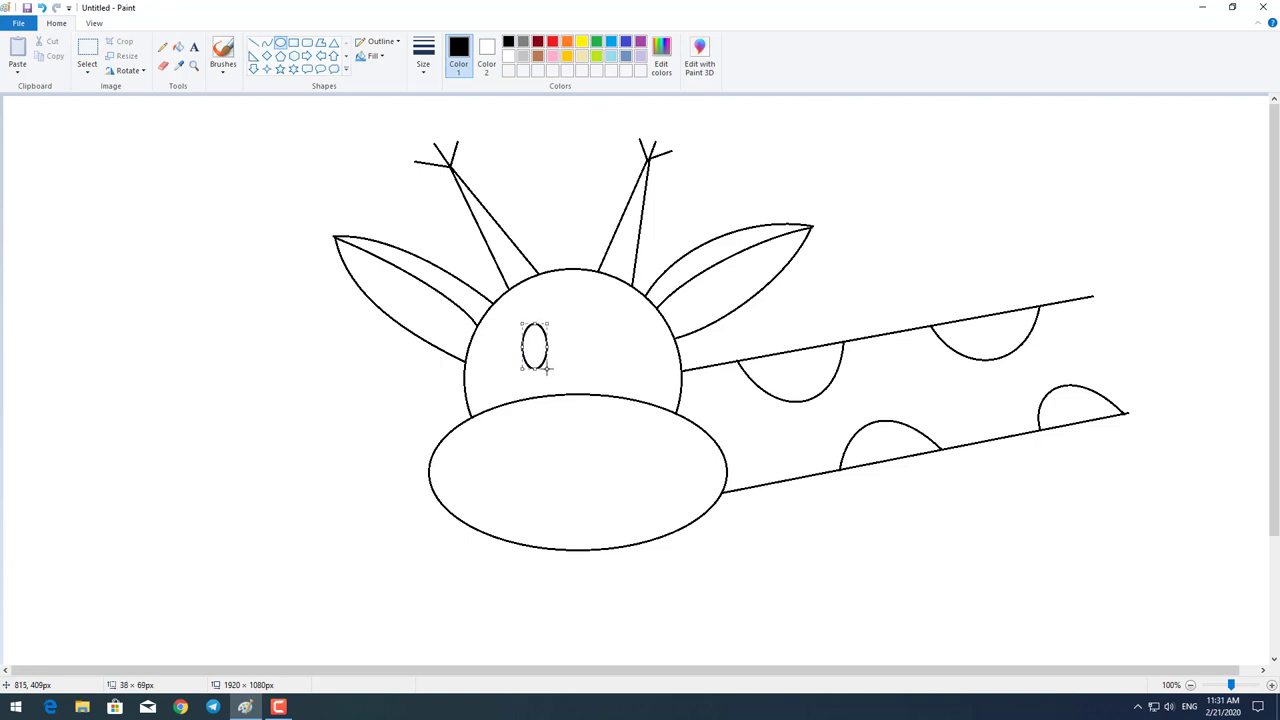
key(Left)
key(Left)
key(Left)
key(Left)
key(Left)
key(Left)
key(Left)
key(Left)
key(Left)
key(Left)
key(Left)
key(Left)
key(Left)
key(Left)
key(Left)
key(Left)
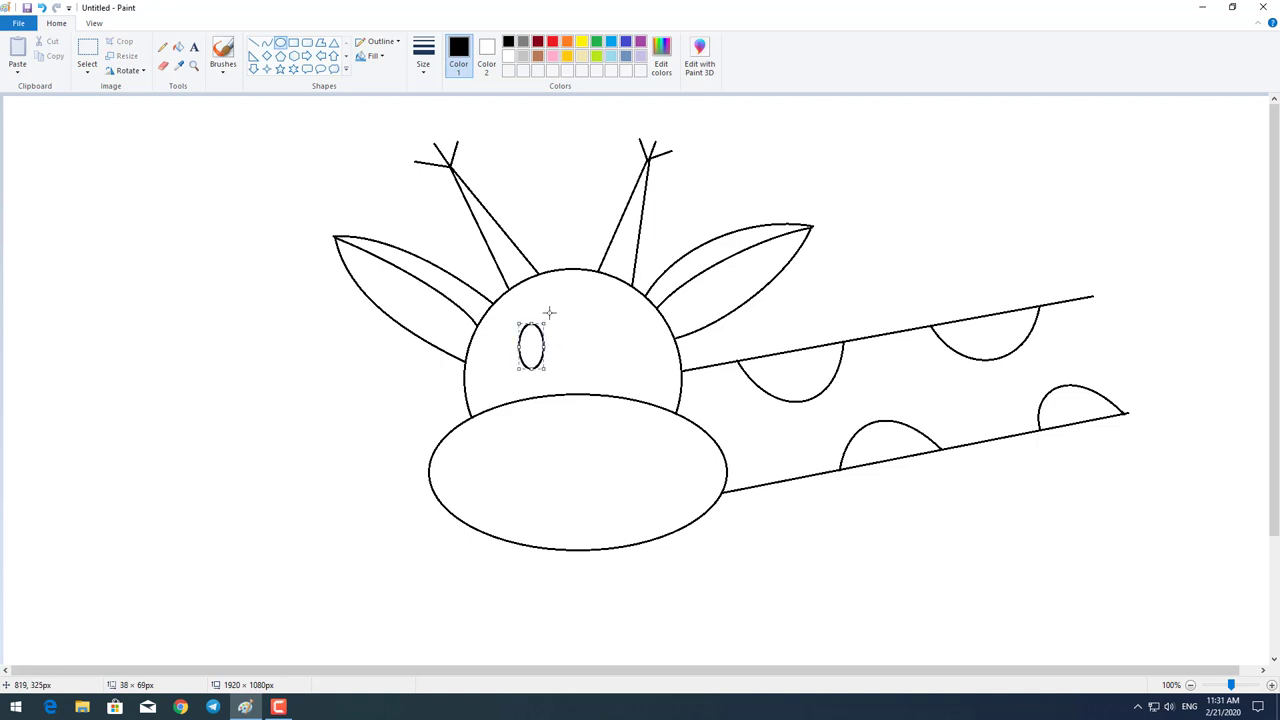
key(Up)
key(Up)
key(Up)
key(Up)
key(Up)
key(Up)
key(Up)
key(Up)
key(Up)
key(Up)
key(Up)
key(Up)
key(Escape)
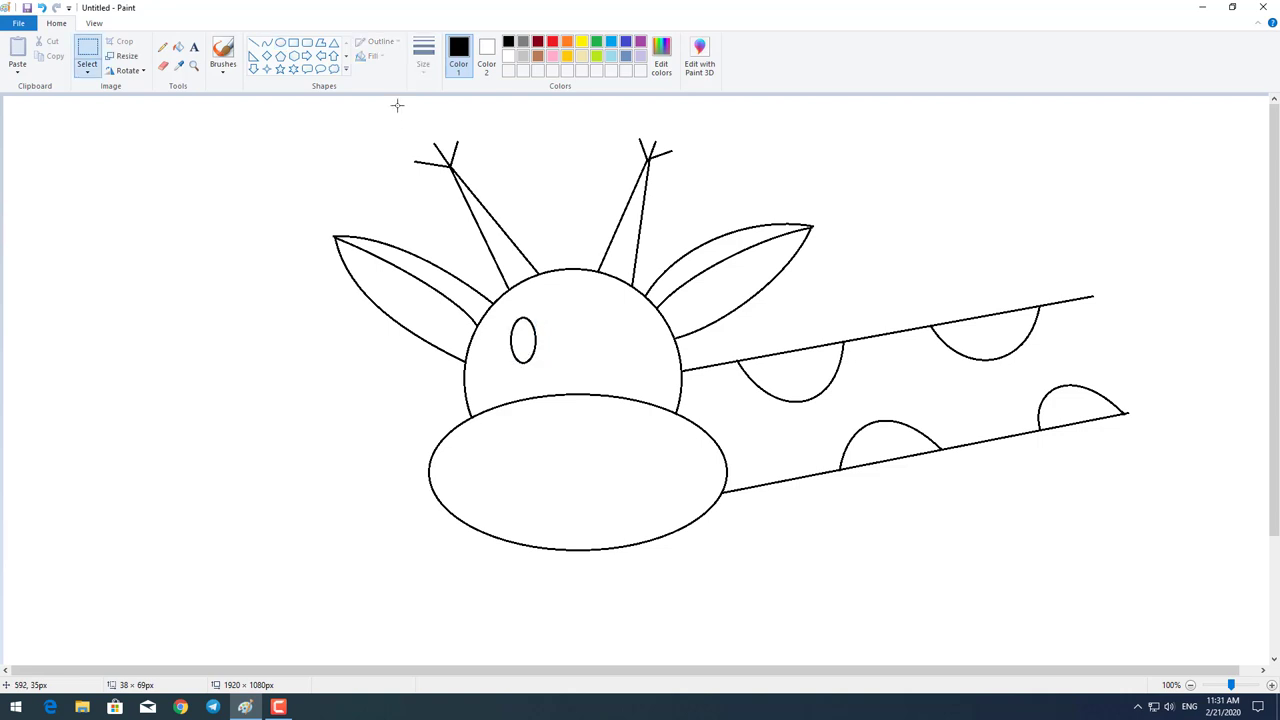
- Draw a small upright oval inside the left eye, near its left edge, as the eye's inner detail
click(282, 43)
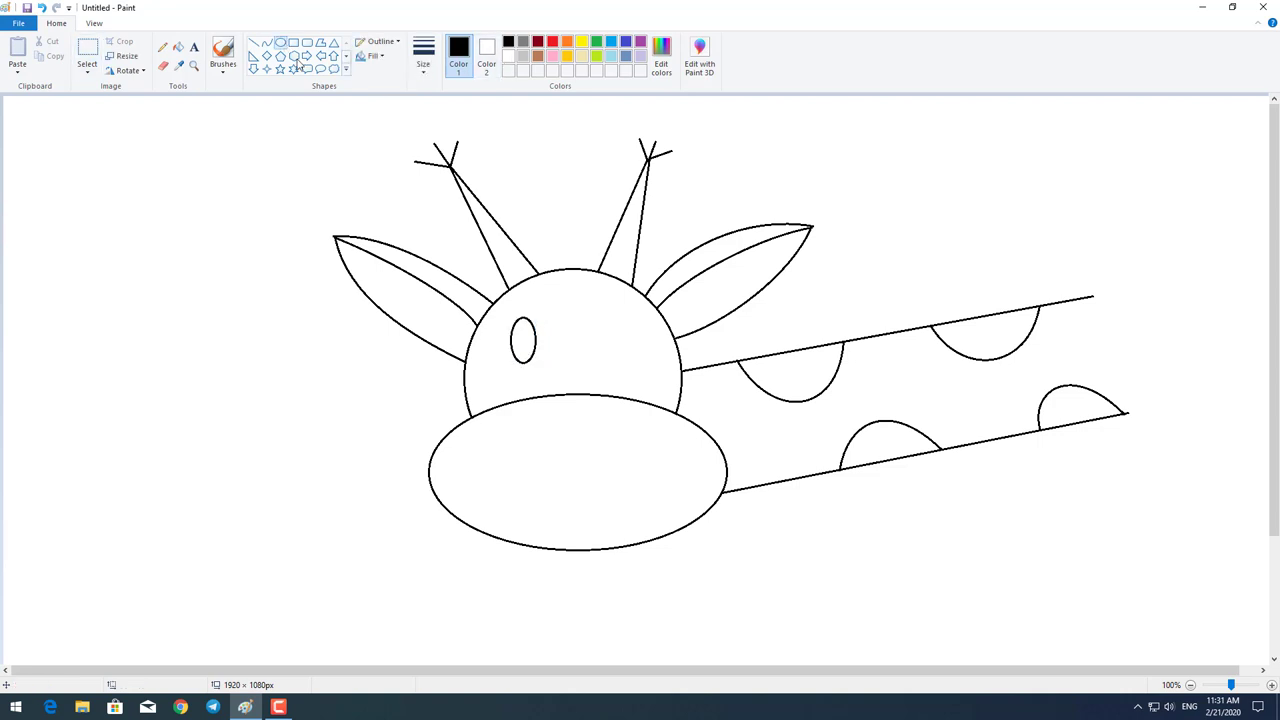
drag(516, 330, 519, 341)
click(577, 329)
click(87, 50)
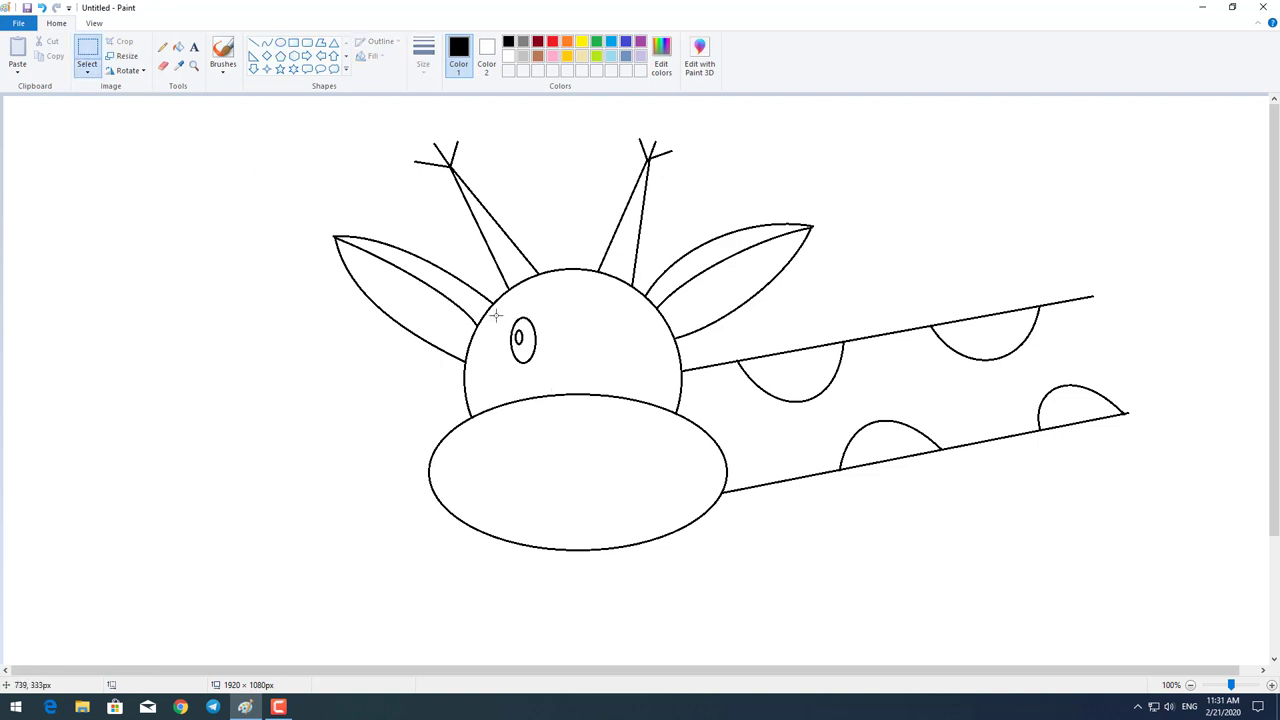
- Place a copy of the left eye level on the head's right side, and draw two matching small circular nostrils on the upper muzzle
drag(537, 369, 635, 358)
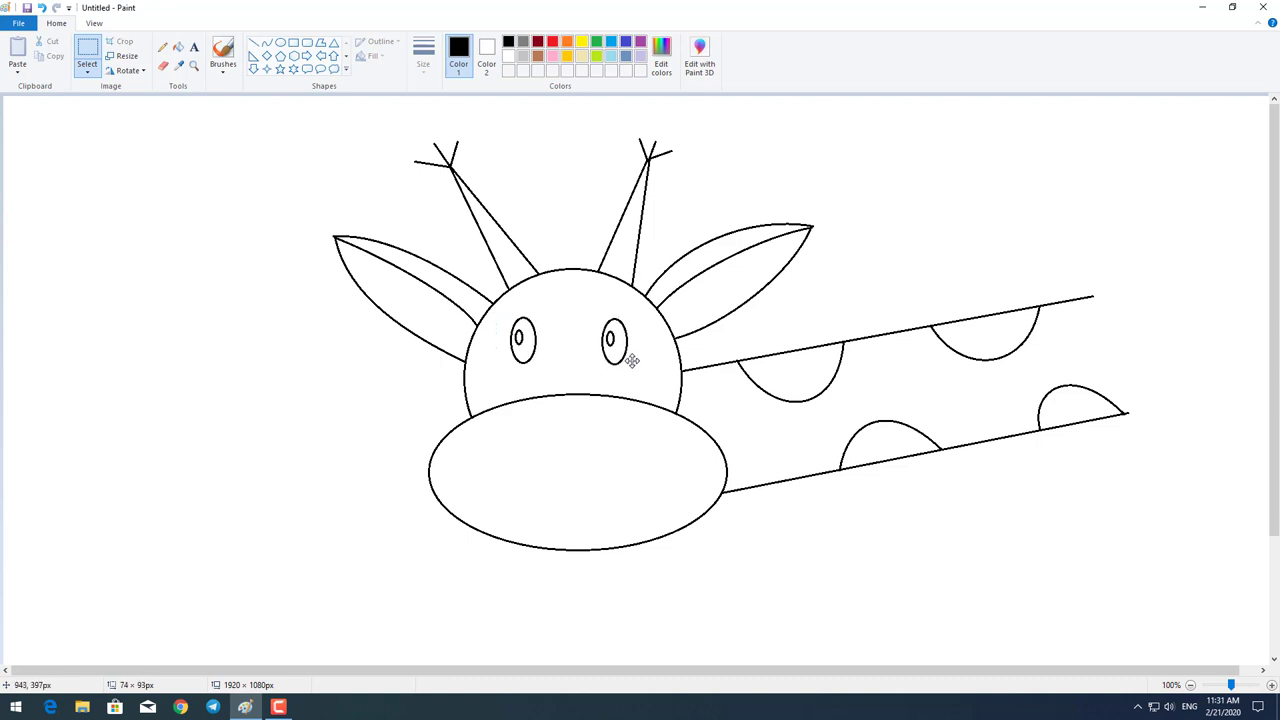
click(281, 42)
click(87, 50)
mouse_move(485, 435)
mouse_down()
mouse_move(520, 464)
mouse_move(507, 446)
mouse_move(660, 442)
mouse_up()
- Draw a smiling mouth with the Curve tool, about 178 px wide and bowed downward, centred in the lower muzzle
click(266, 42)
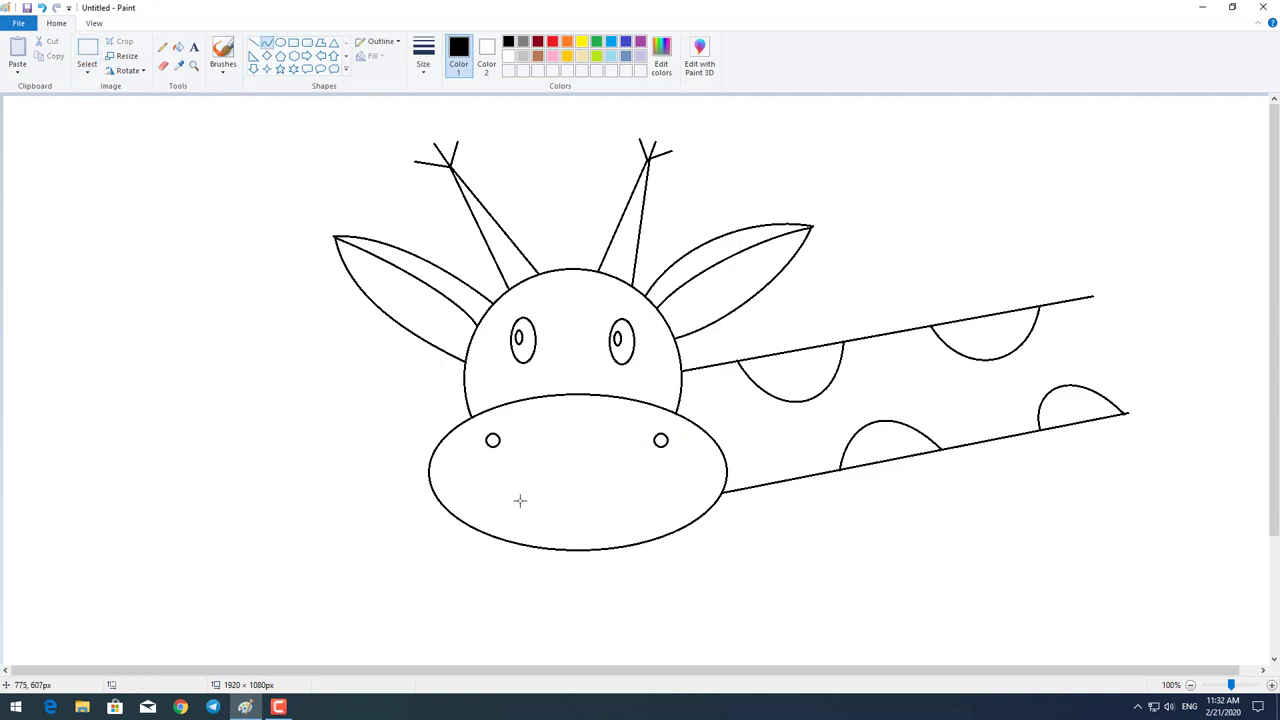
drag(519, 500, 636, 500)
drag(550, 501, 604, 530)
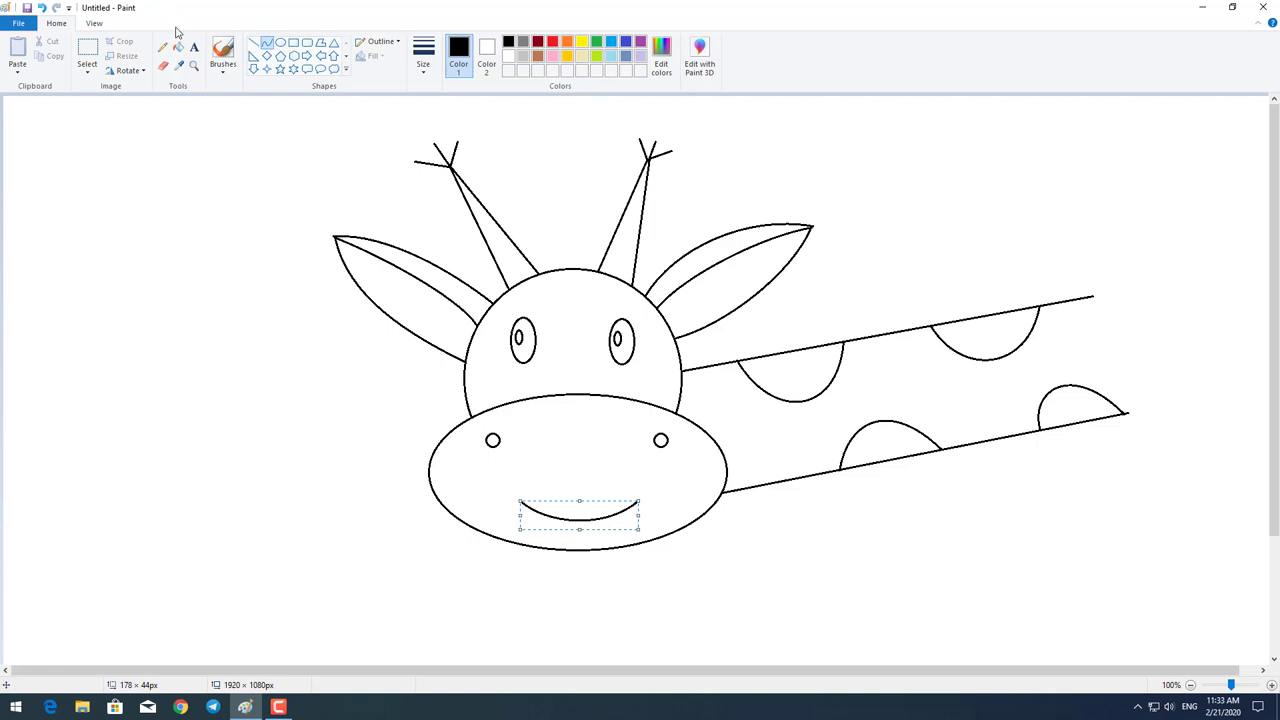
click(231, 206)
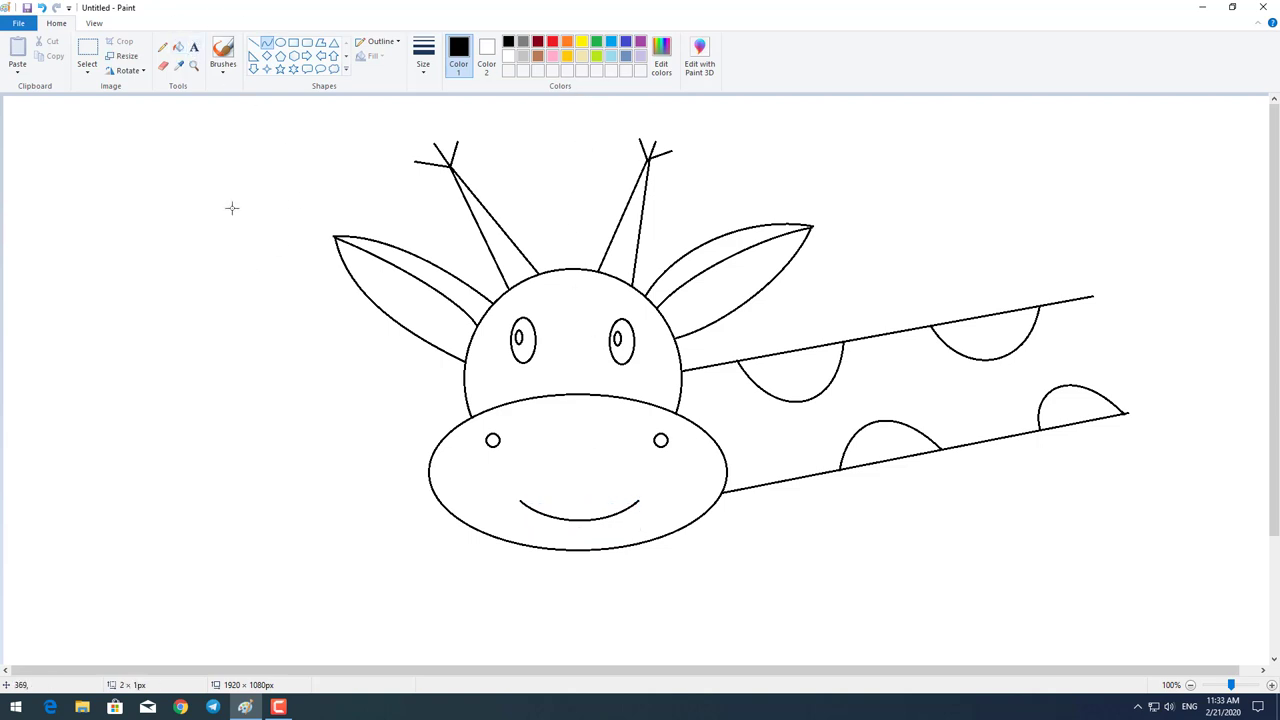
- Fill the muzzle and the large lower sections of both ears with a light orange
click(178, 48)
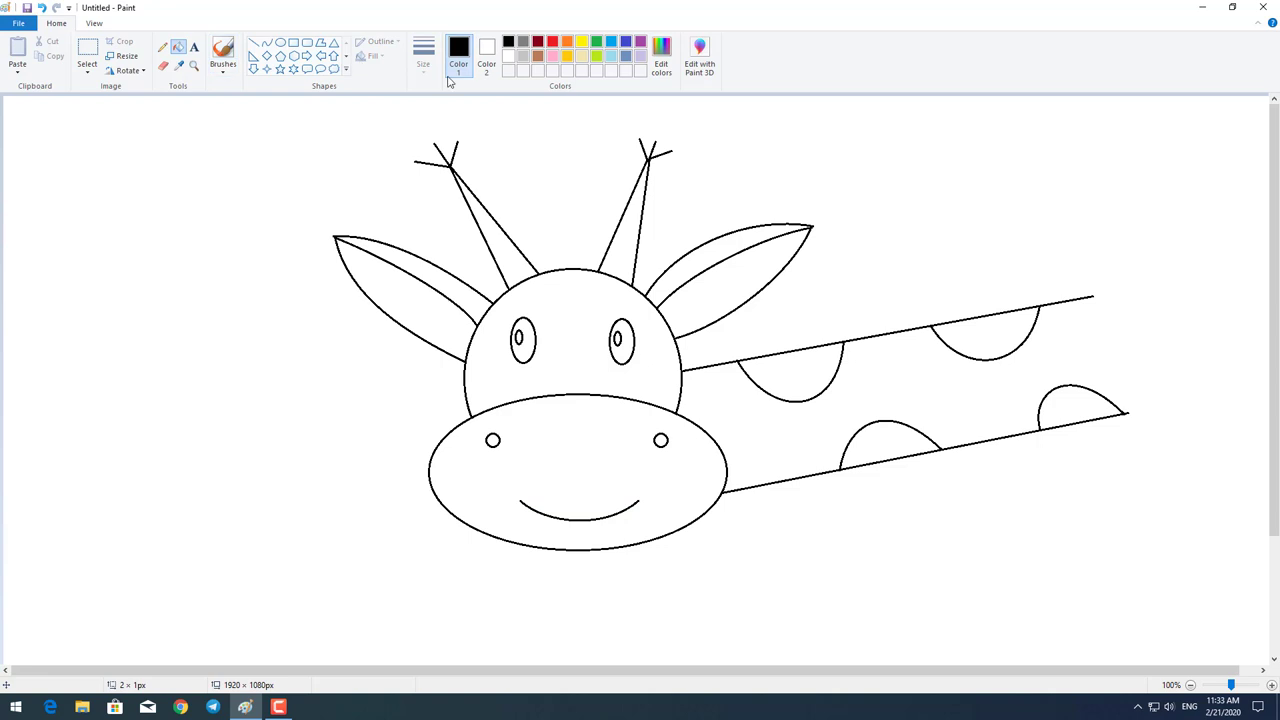
click(567, 42)
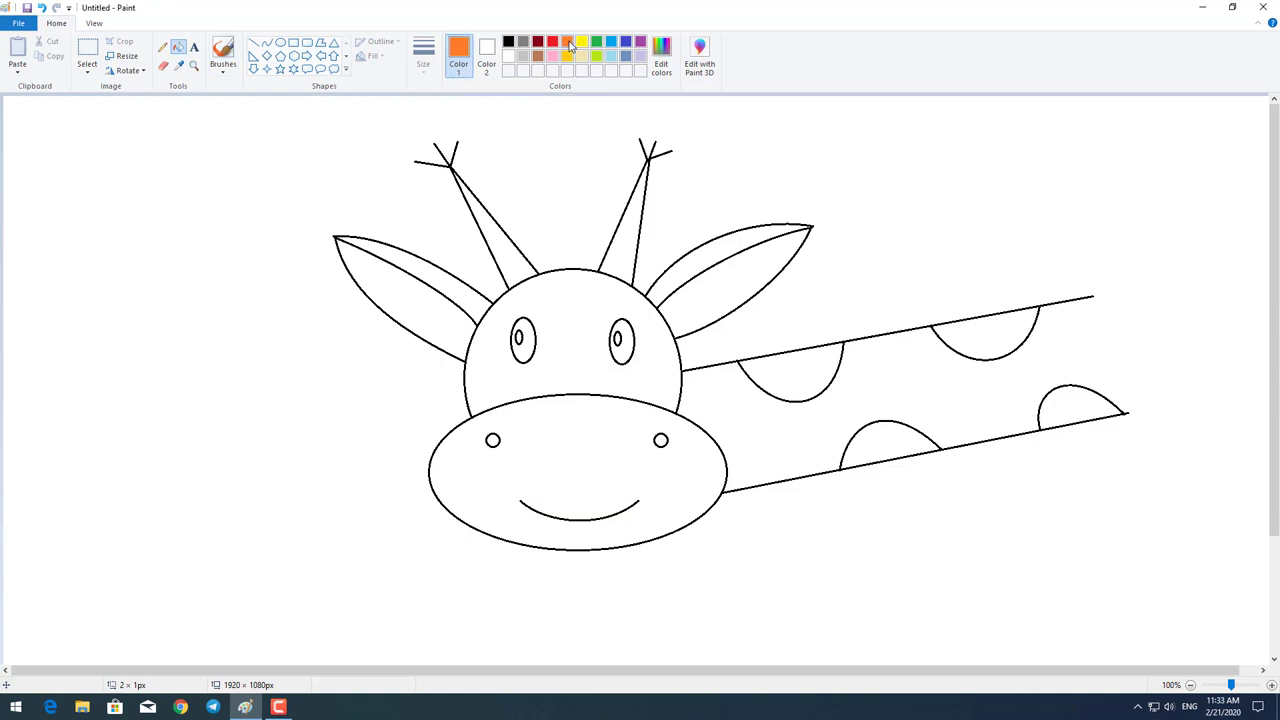
click(425, 309)
click(579, 468)
click(711, 310)
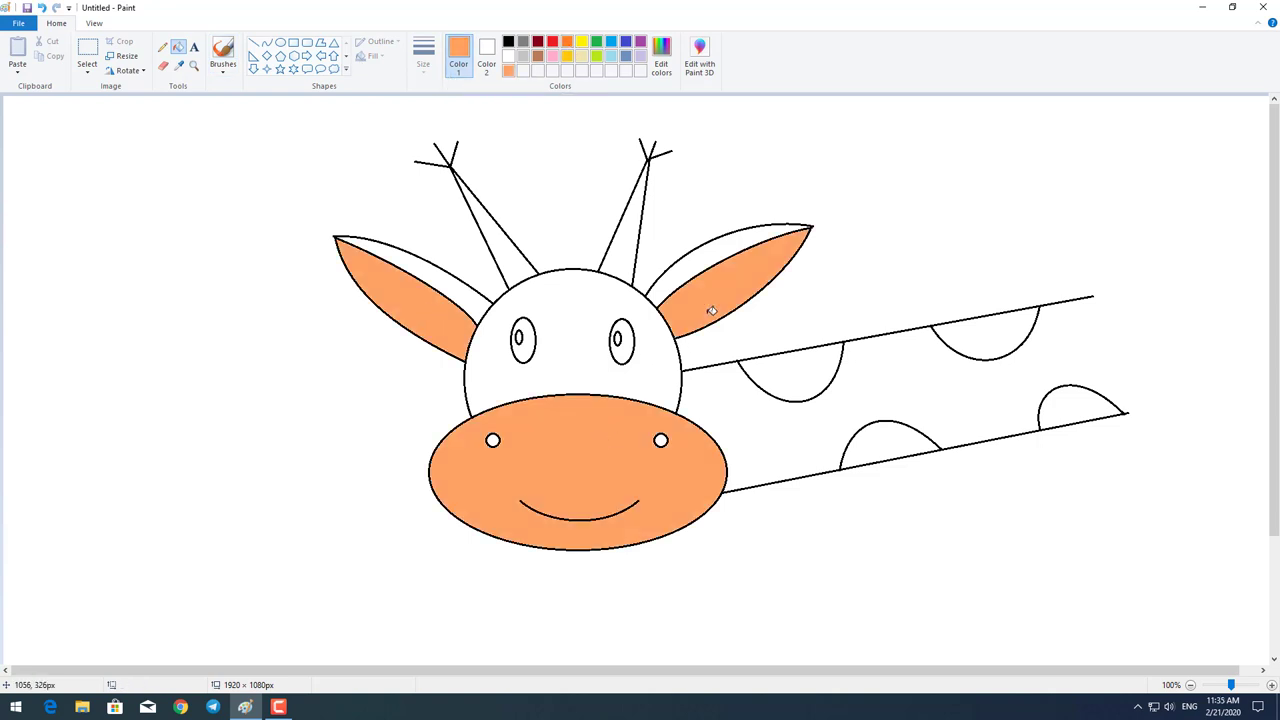
- Fill both eyes around their small inner ovals and both nostrils with black
click(508, 41)
click(531, 347)
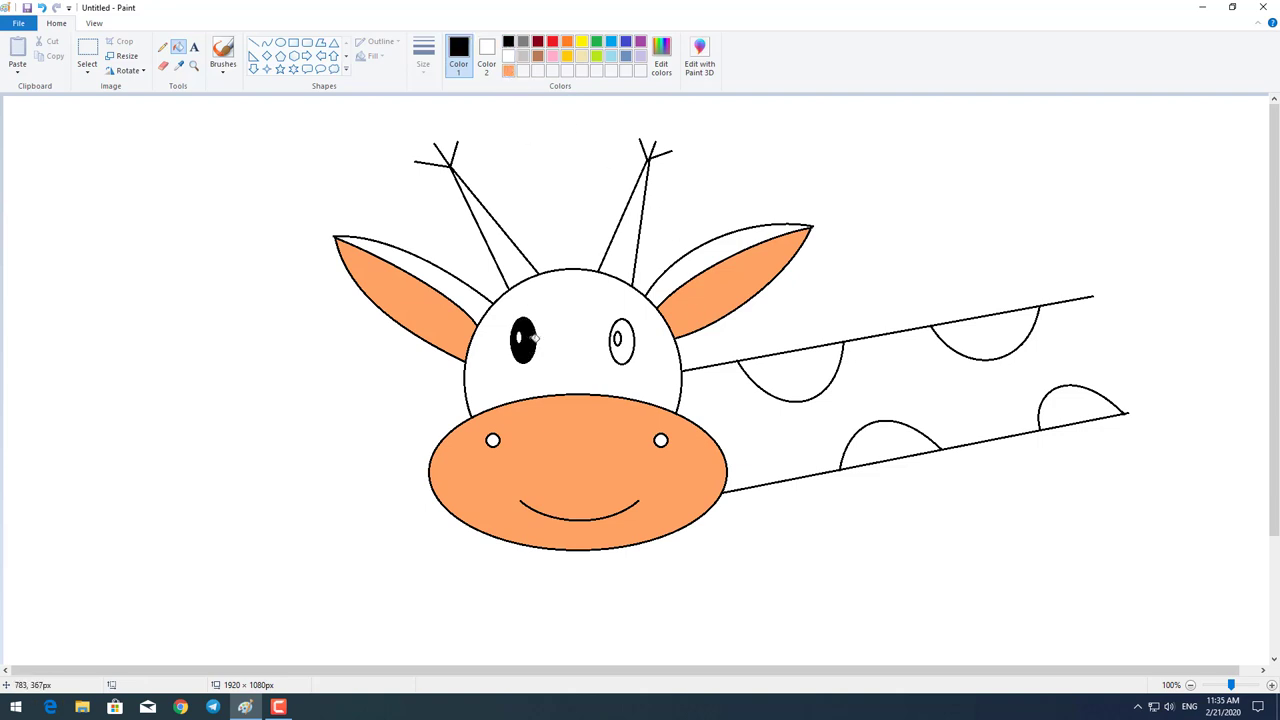
click(629, 345)
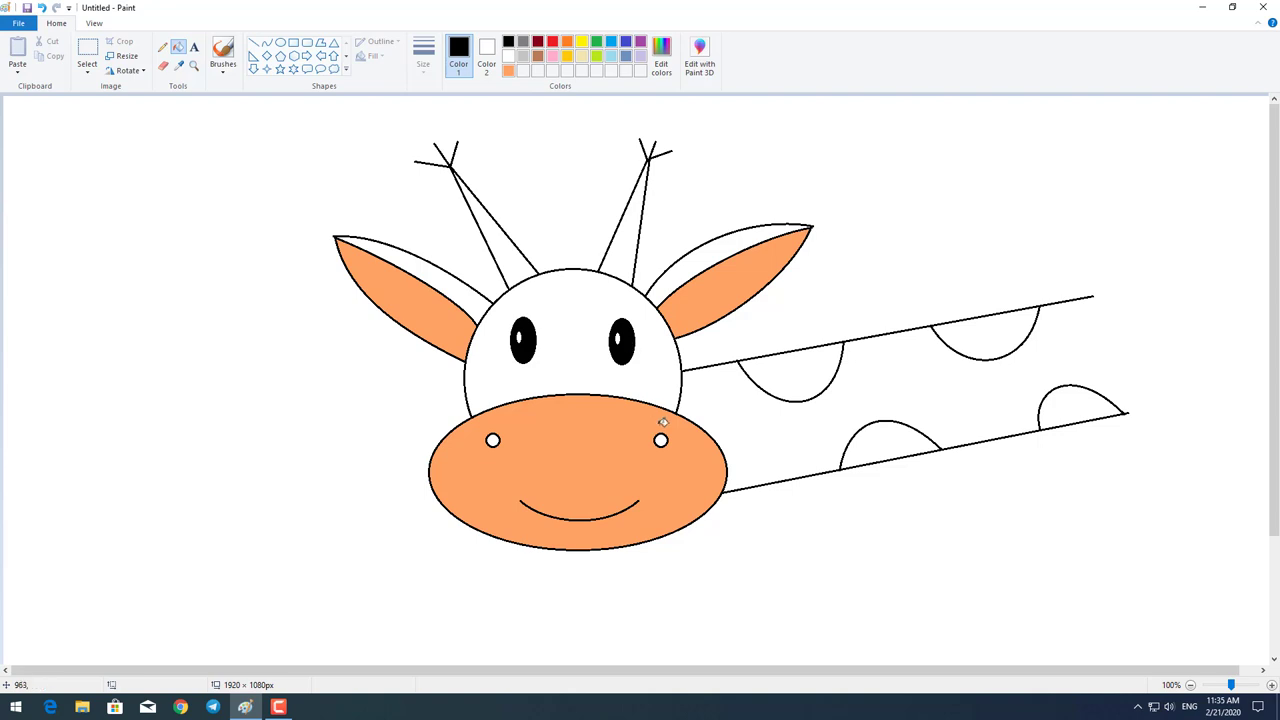
click(662, 441)
click(493, 441)
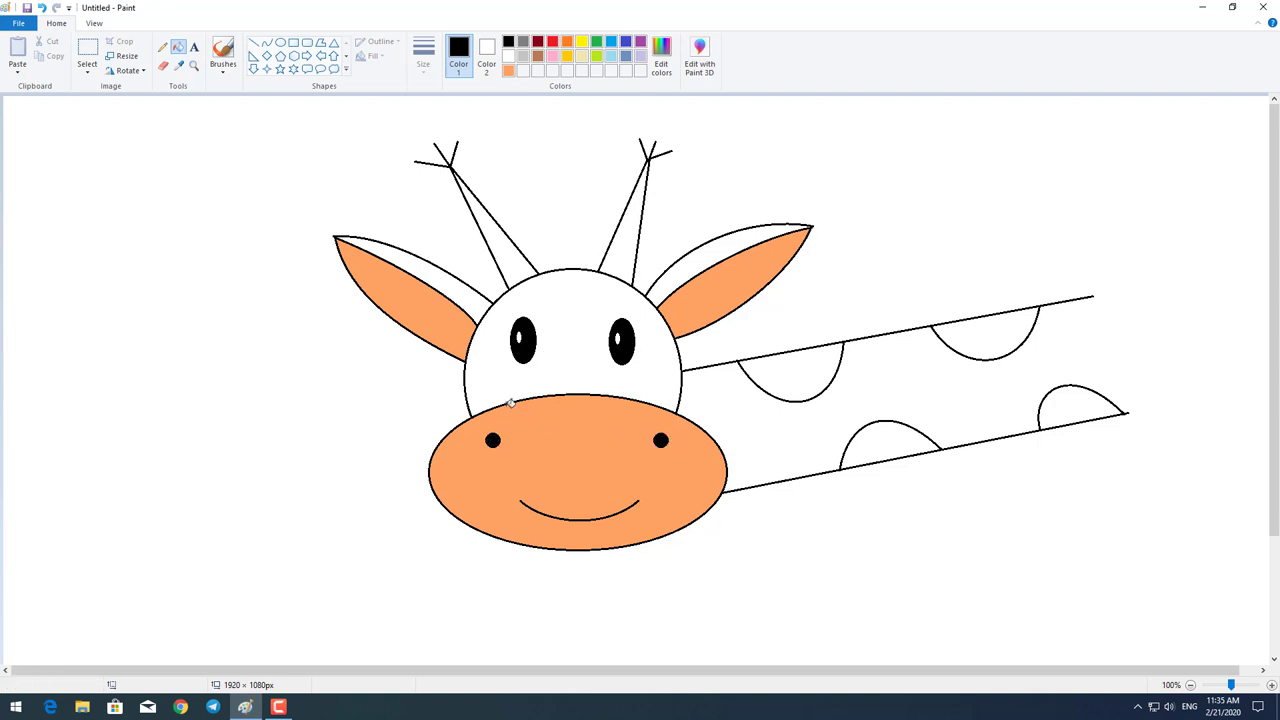
- Fill both horns with the same light orange as the muzzle and fill the head with gold
click(508, 70)
click(628, 234)
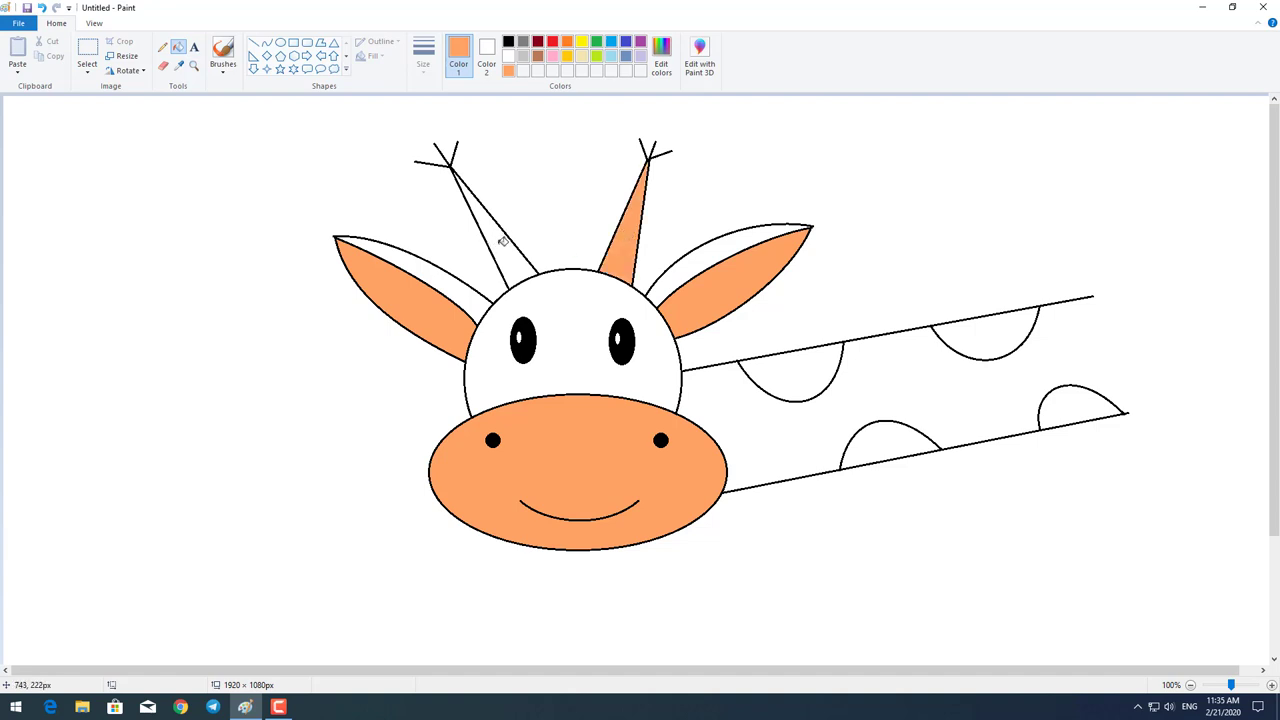
click(498, 240)
click(567, 56)
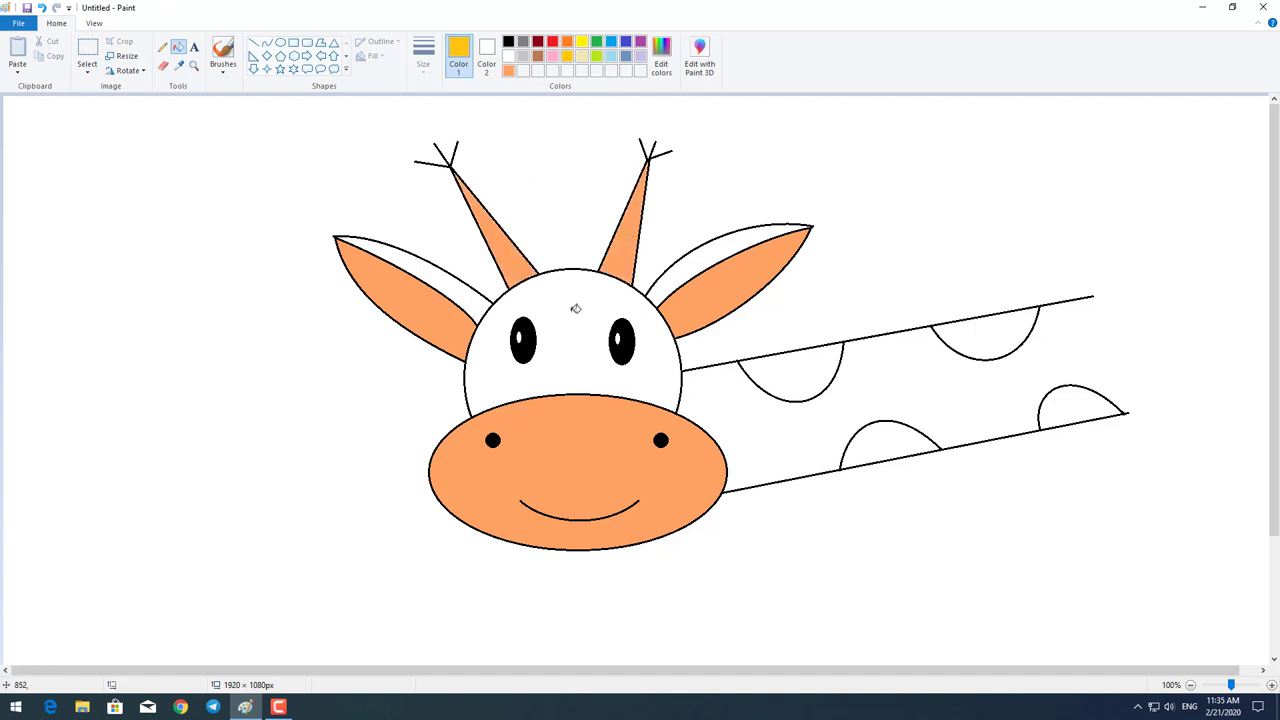
click(576, 311)
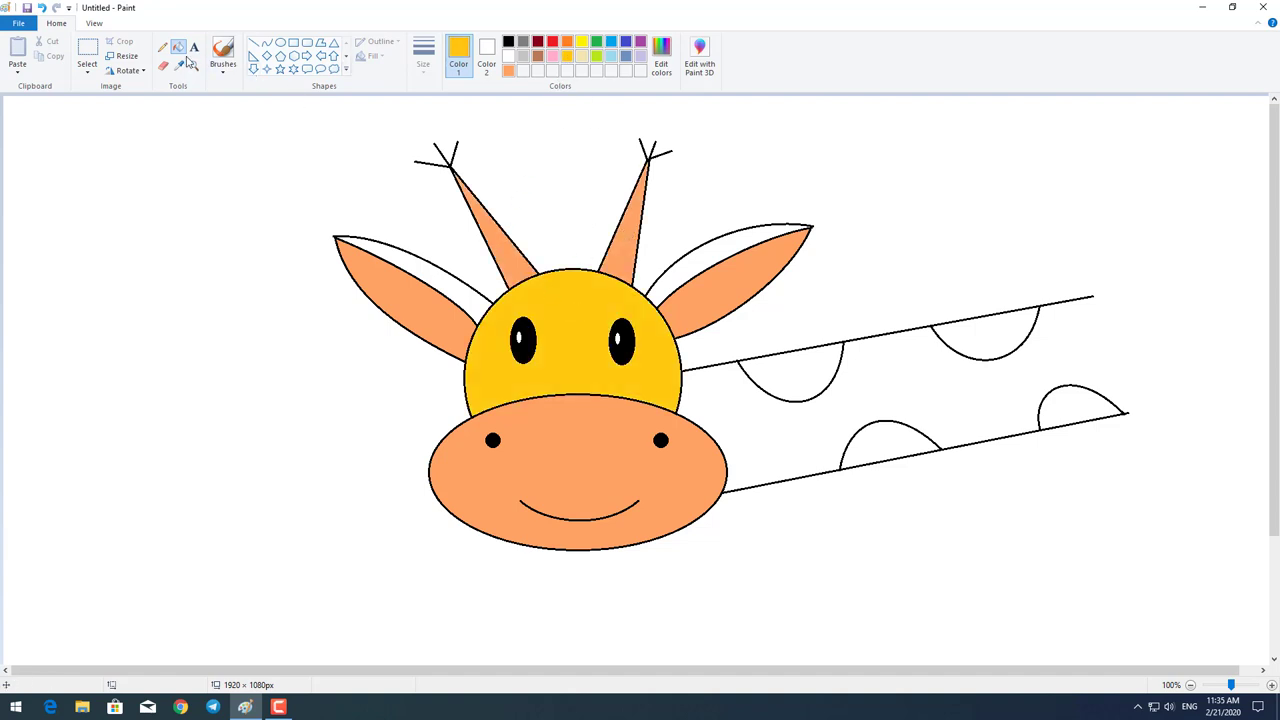
- Close the neck's open right end with a straight gold line of about 55 × 177 px and fill the neck around the spots with gold
click(254, 42)
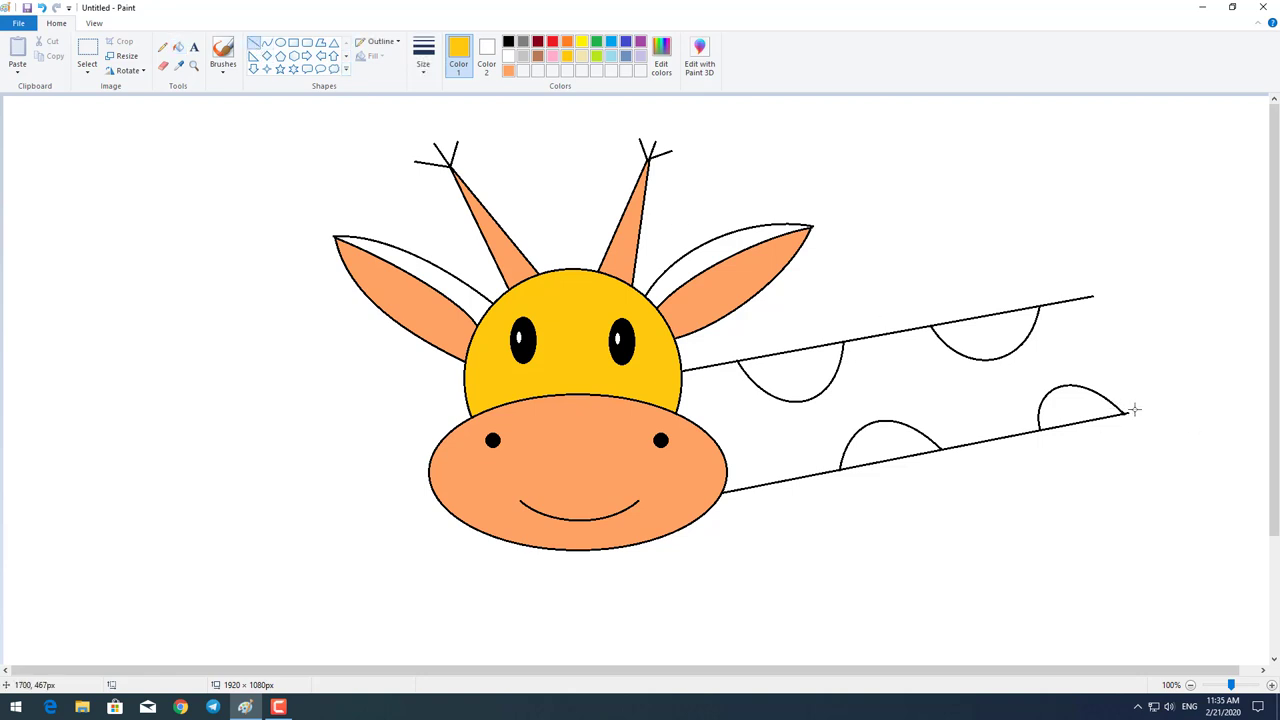
drag(1128, 412, 1094, 297)
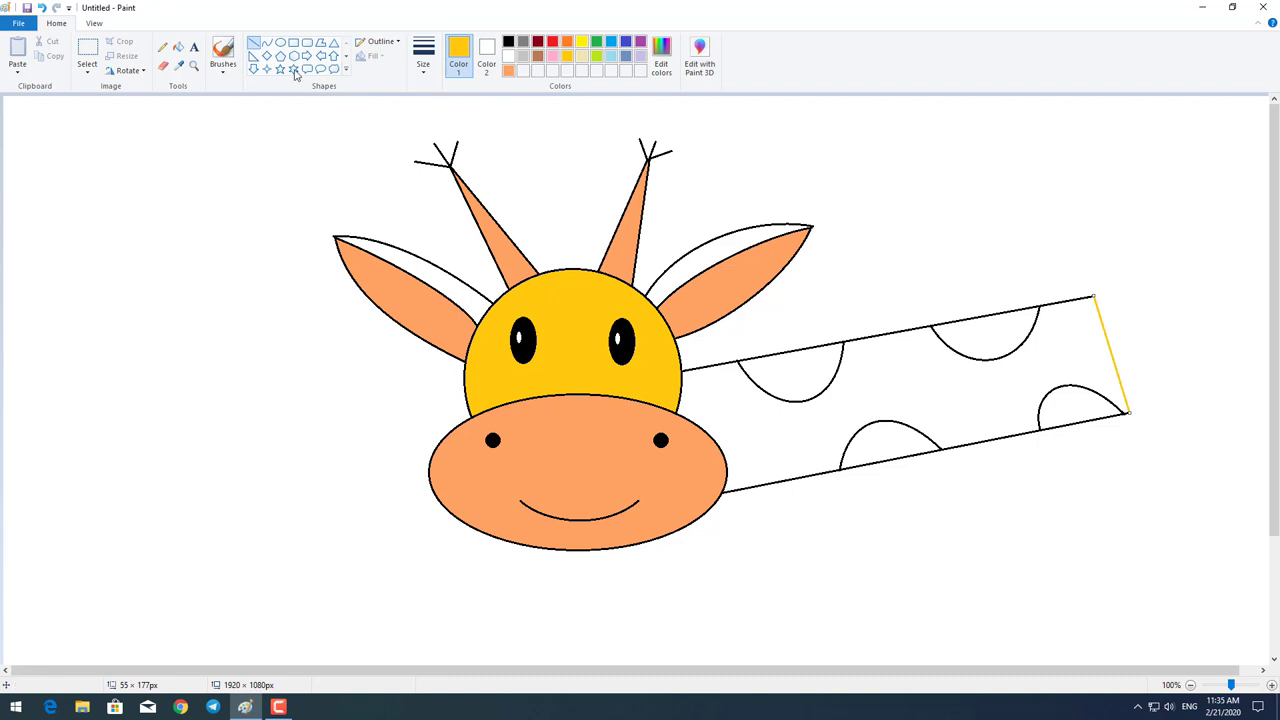
click(178, 47)
click(910, 403)
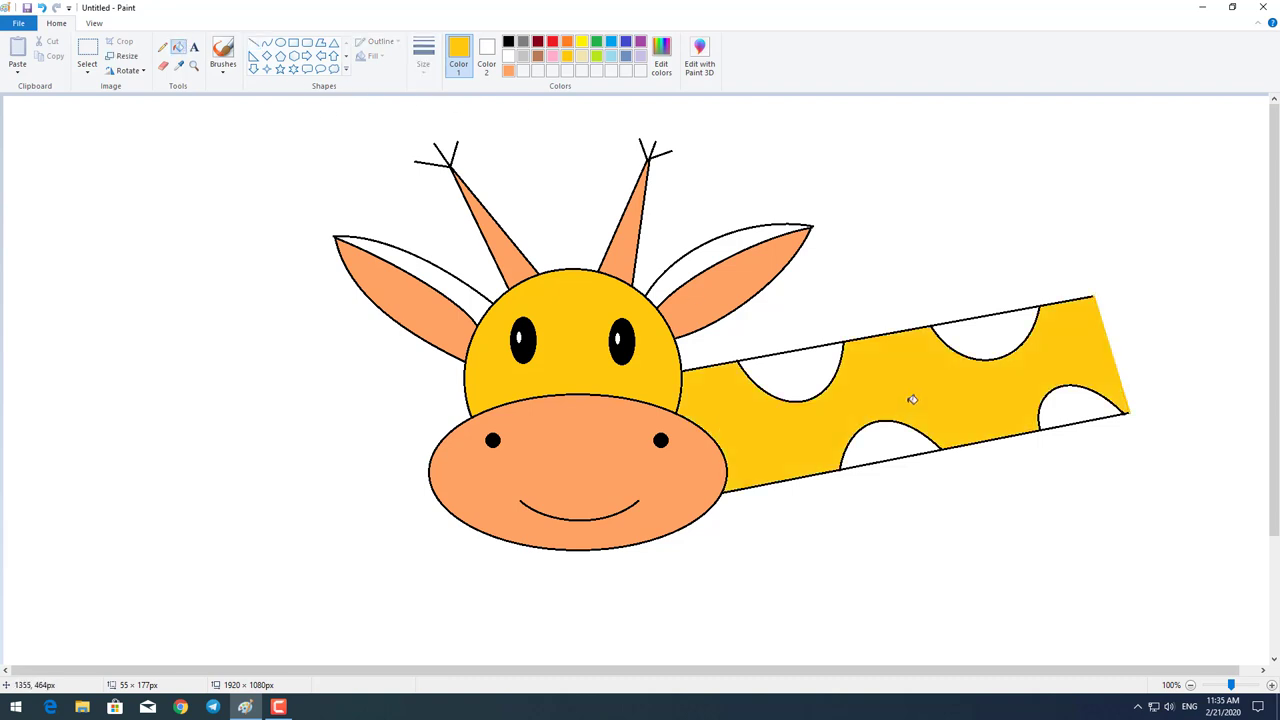
- Fill all four half-round neck spots with brown
click(539, 56)
click(805, 372)
click(984, 336)
click(1093, 407)
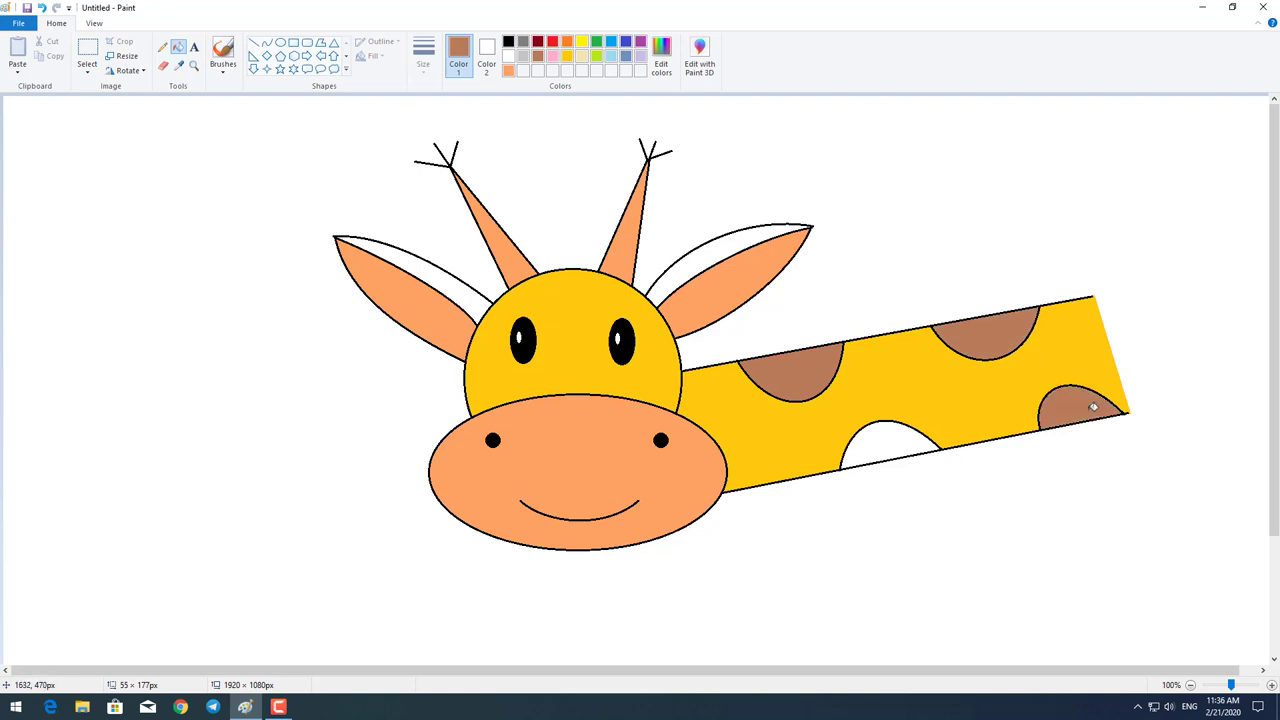
click(901, 446)
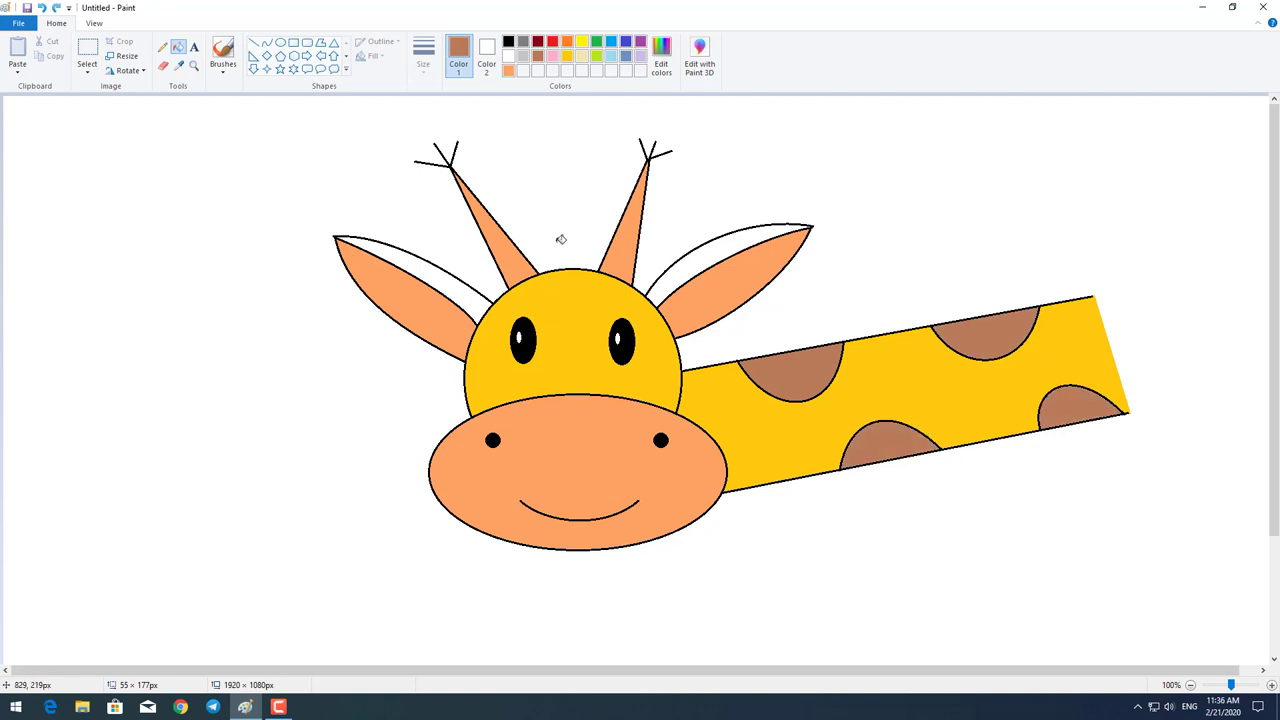
- Fill the narrow upper strips of both ears with gold
click(567, 56)
click(696, 256)
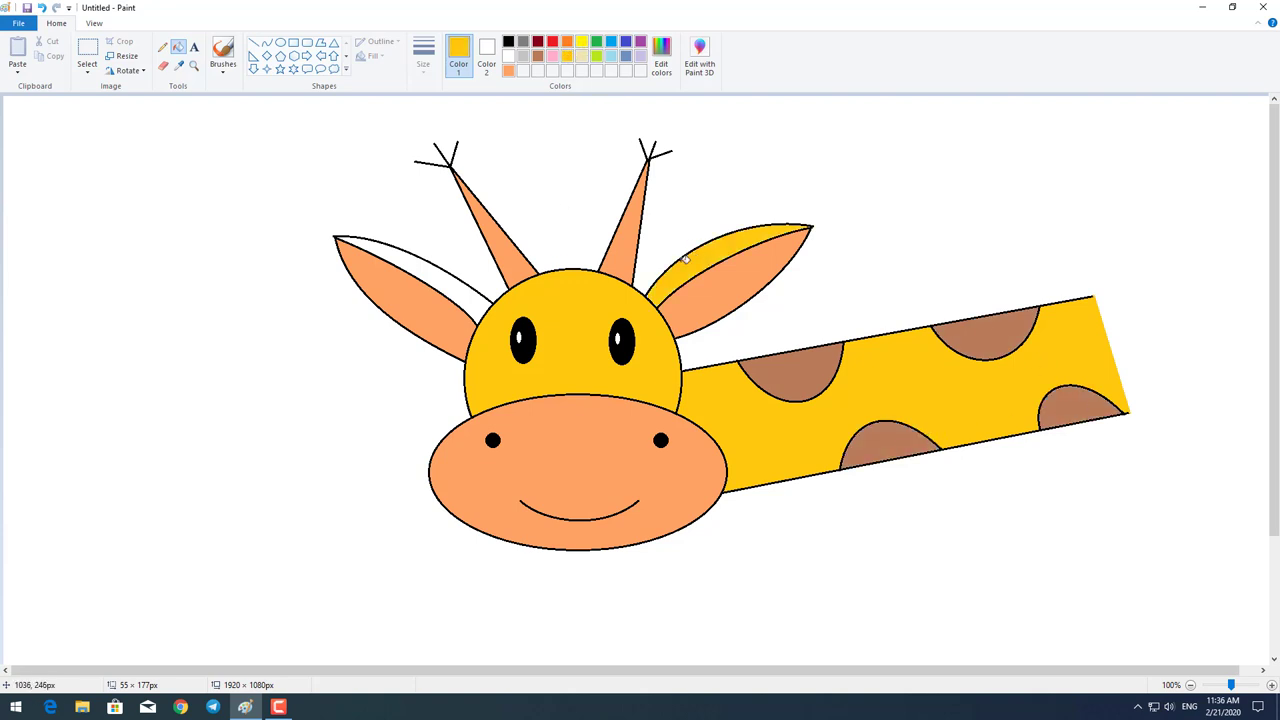
click(451, 276)
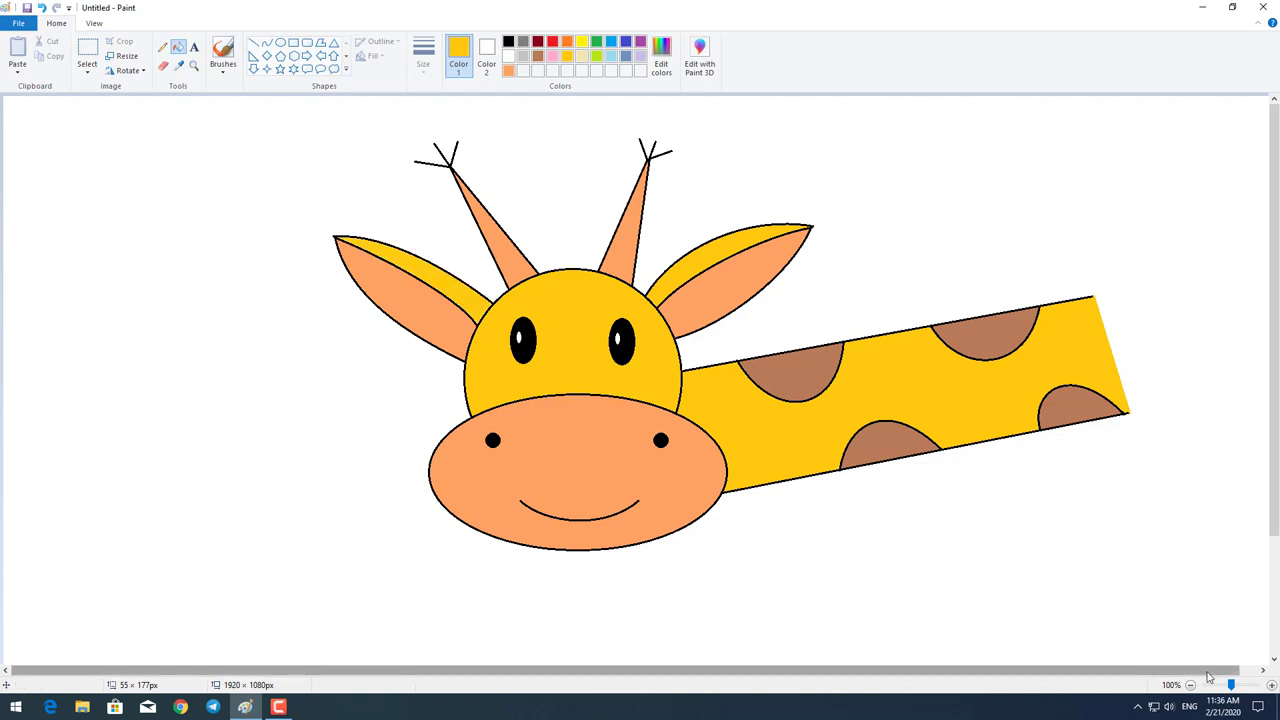